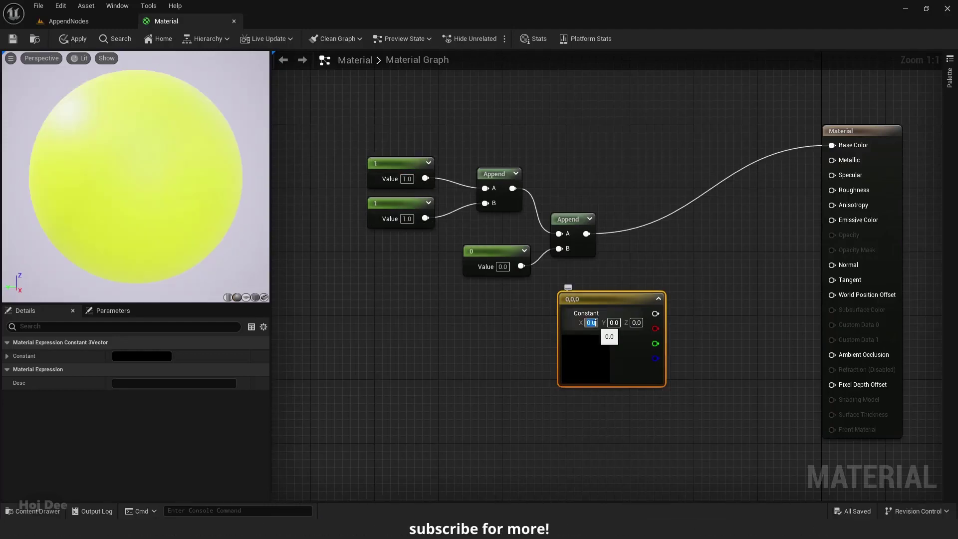
# Set the Constant3Vector to X 1, Y 11, Z 1 and the constant feeding the second Append to 1.
pyautogui.write('1')
pyautogui.press('Tab')
pyautogui.write('11')
pyautogui.press('Return')
pyautogui.click(502, 266)
pyautogui.write('1')
# Set the upper constant feeding the first Append's A input to 0.5.
pyautogui.press('Return')
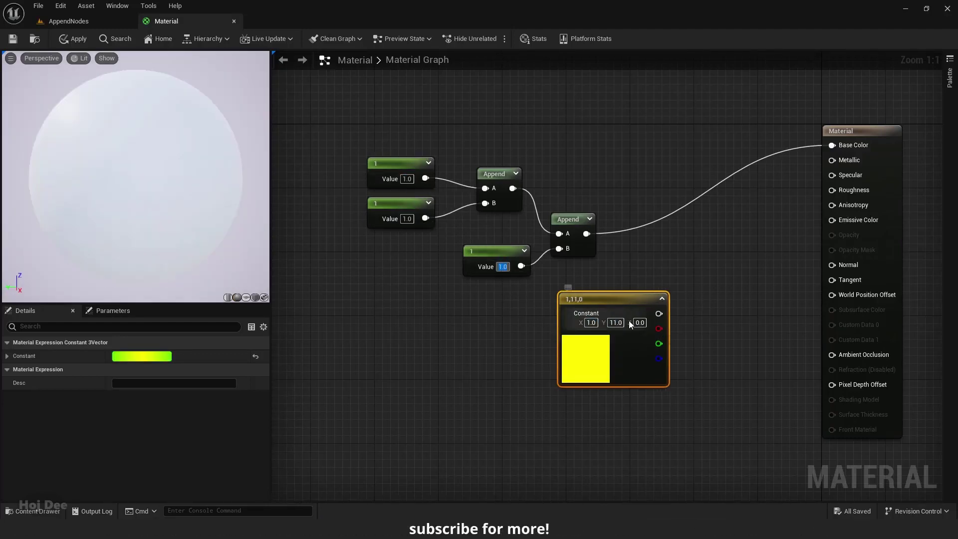
pyautogui.click(639, 322)
pyautogui.write('1')
pyautogui.press('Return')
pyautogui.click(407, 178)
pyautogui.write('.5')
pyautogui.press('Return')
pyautogui.click(407, 218)
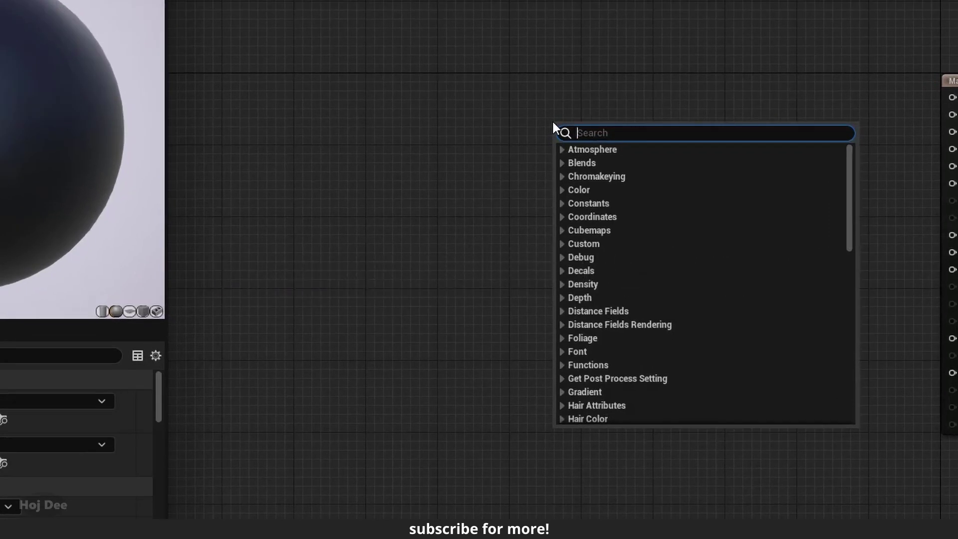
# Add an AppendVector node to the empty area of the material graph.
pyautogui.write('append')
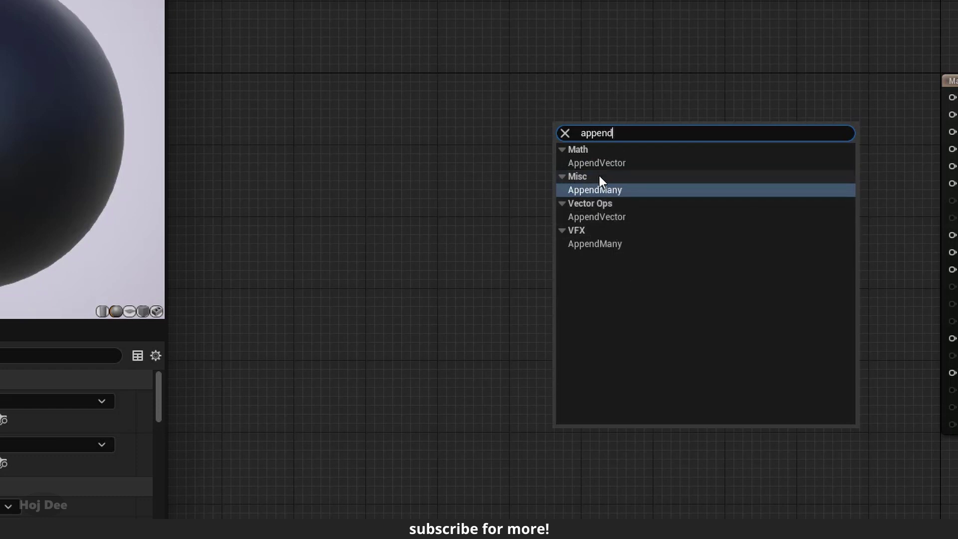
pyautogui.click(590, 163)
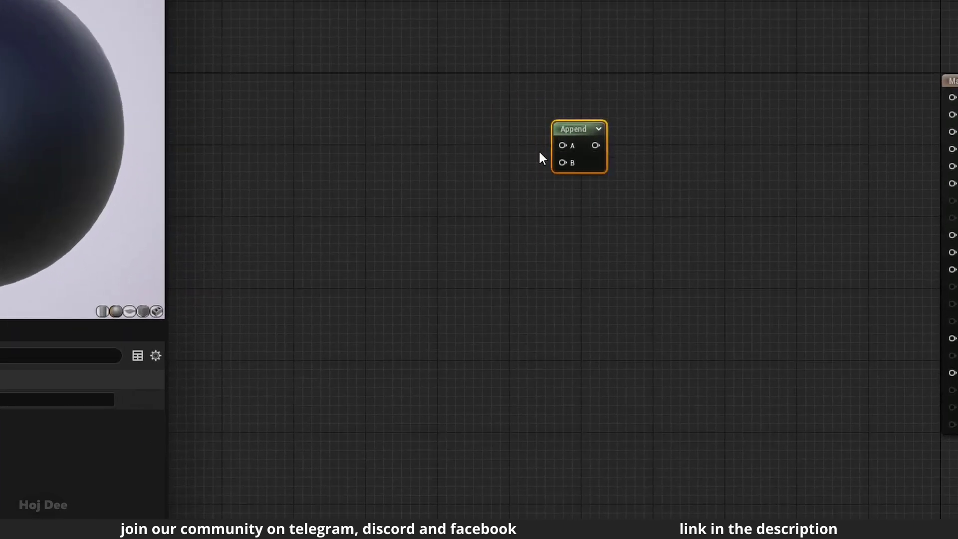
pyautogui.moveTo(562, 145); pyautogui.dragTo(523, 164)
pyautogui.click(496, 153)
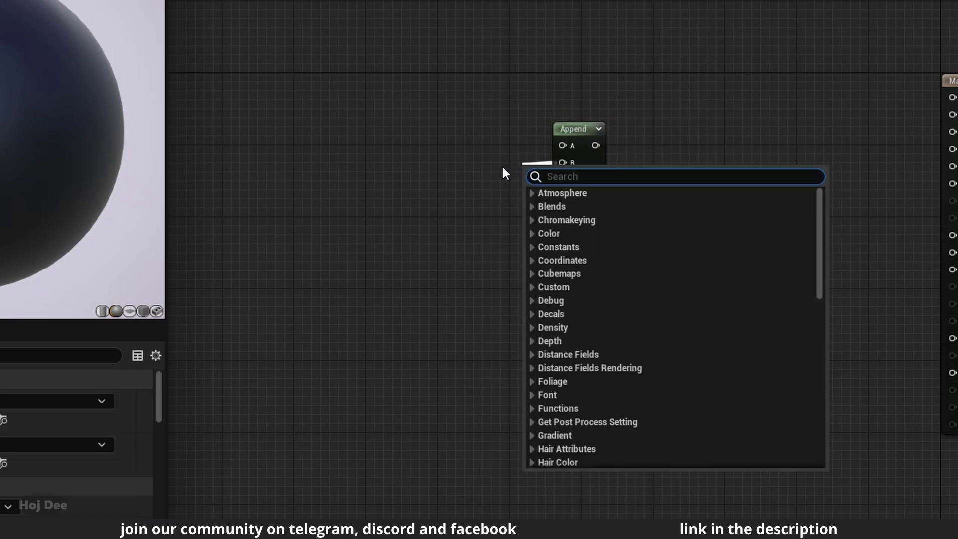
pyautogui.click(503, 169)
# Add a Constant node beside the Append node's inputs, duplicate it, and place the copy directly below the original.
pyautogui.rightClick(452, 128)
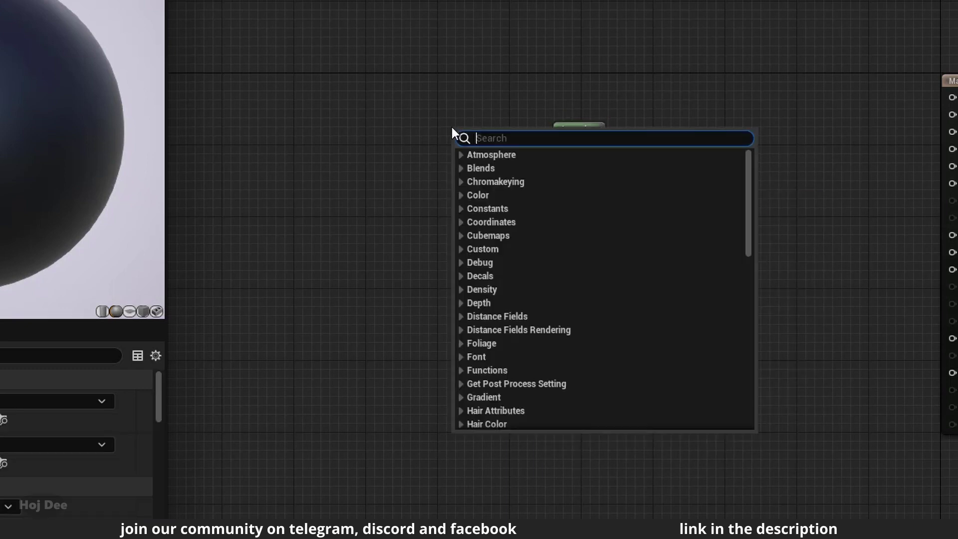
pyautogui.write('constant')
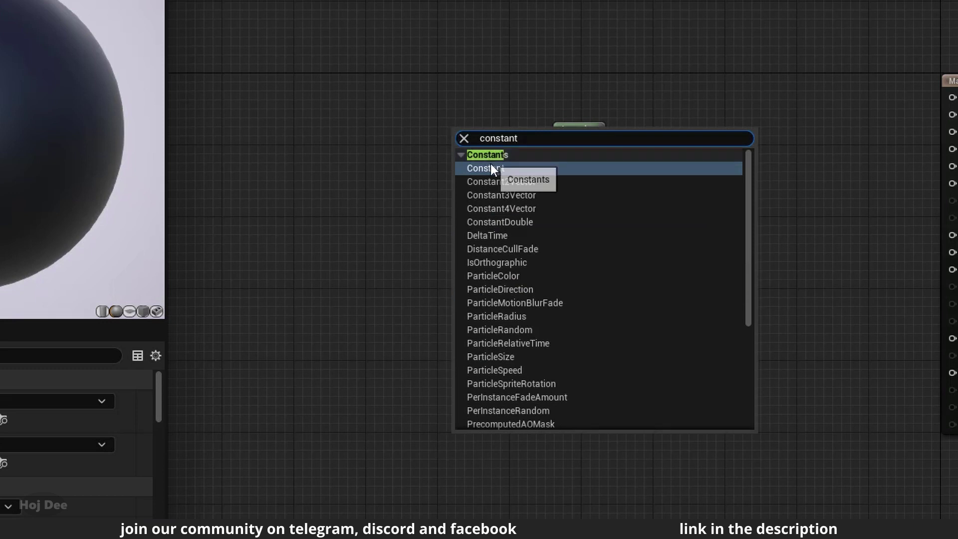
pyautogui.click(490, 168)
pyautogui.moveTo(485, 139); pyautogui.dragTo(462, 124)
pyautogui.hotkey('ctrl', 'd')
pyautogui.scroll(1, 470, 163)
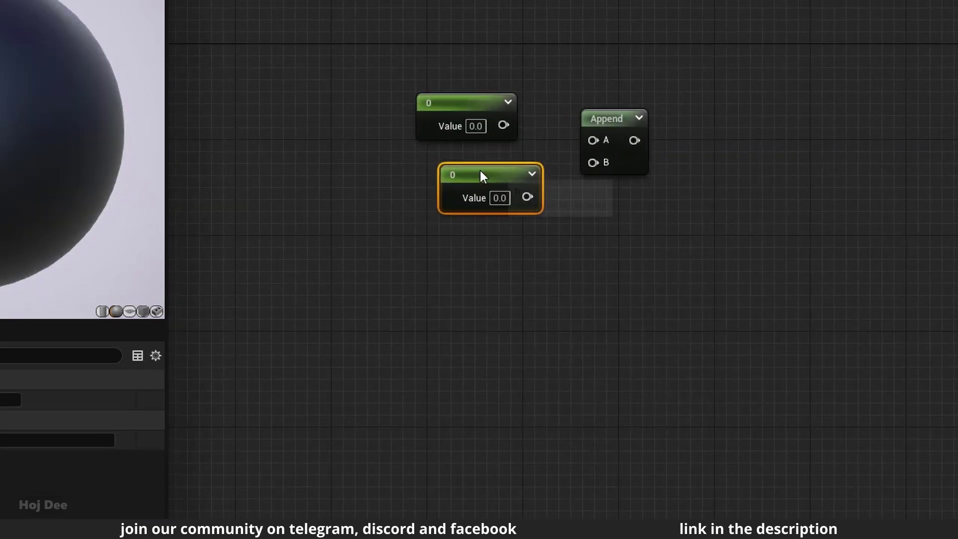
pyautogui.moveTo(481, 170); pyautogui.dragTo(460, 156)
# Connect the upper constant to the Append's A input and the lower constant to its B input.
pyautogui.moveTo(503, 124); pyautogui.dragTo(595, 143)
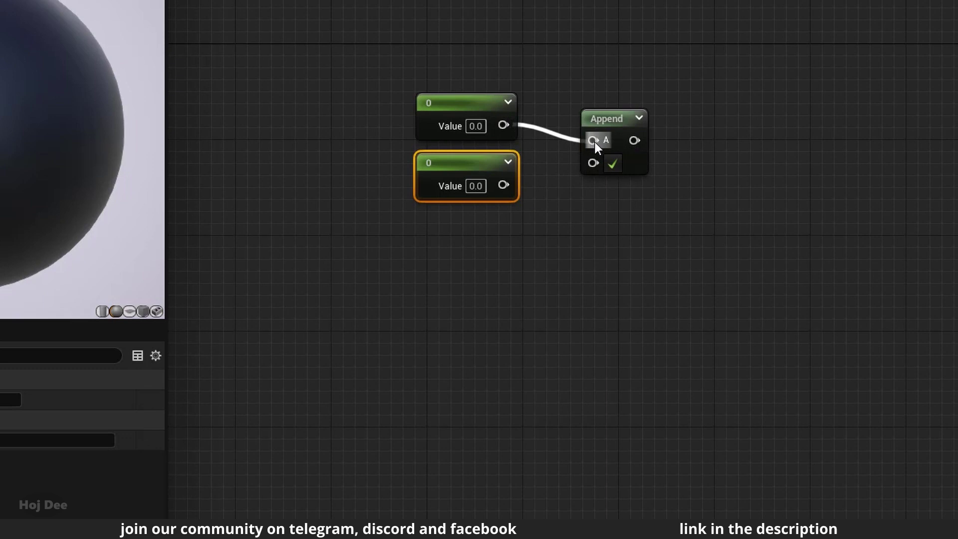
pyautogui.moveTo(503, 185); pyautogui.dragTo(575, 166)
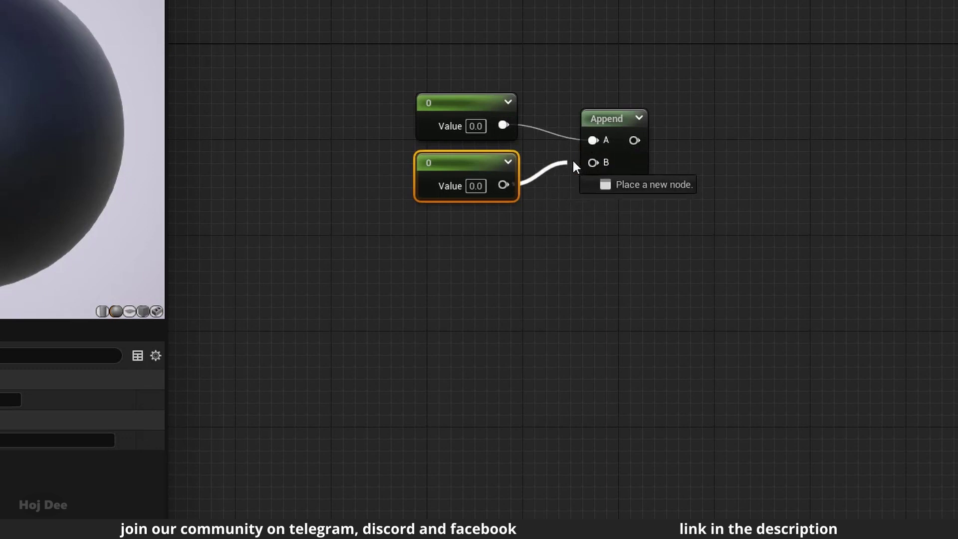
pyautogui.click(629, 205)
pyautogui.press('Delete')
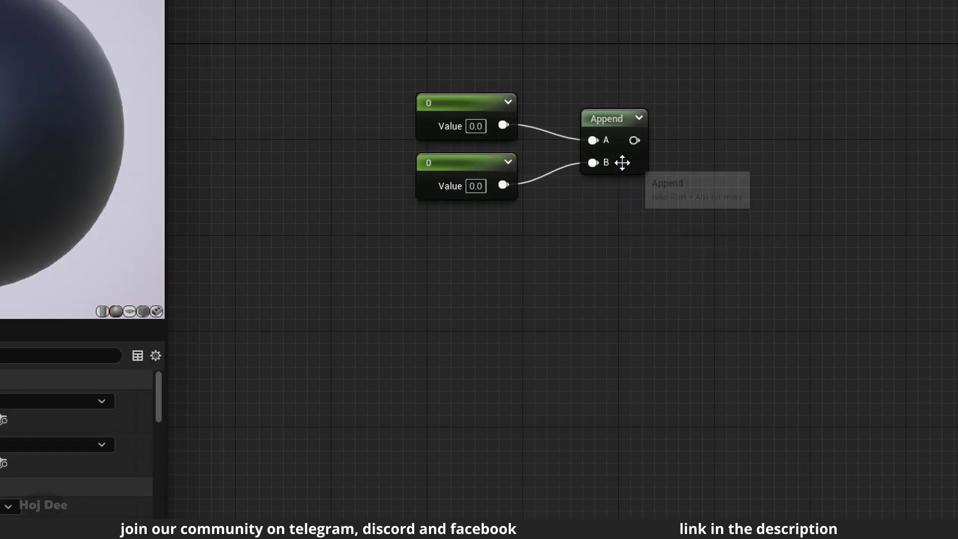
# Duplicate the Append node and feed the first Append's output into the copy's A input.
pyautogui.click(619, 122)
pyautogui.hotkey('ctrl', 'w')
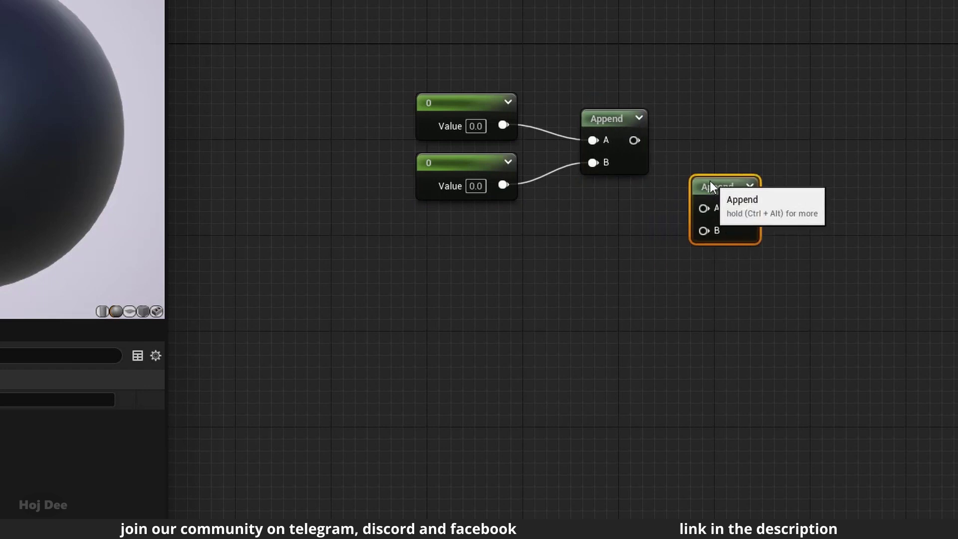
pyautogui.moveTo(634, 140); pyautogui.dragTo(703, 209)
# Duplicate a constant, place it below the first Append, and connect it to the second Append's B input.
pyautogui.click(513, 198)
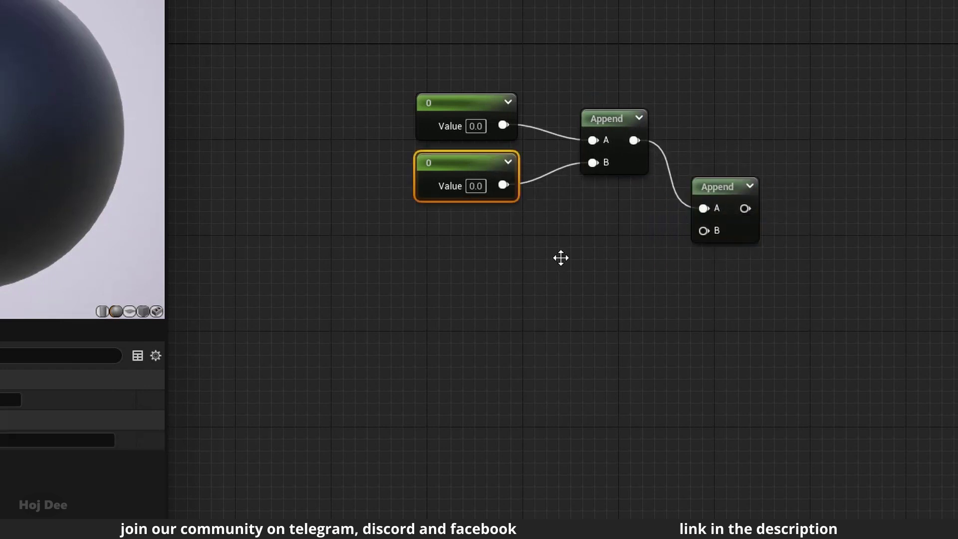
pyautogui.click(561, 227)
pyautogui.moveTo(647, 257); pyautogui.dragTo(682, 244)
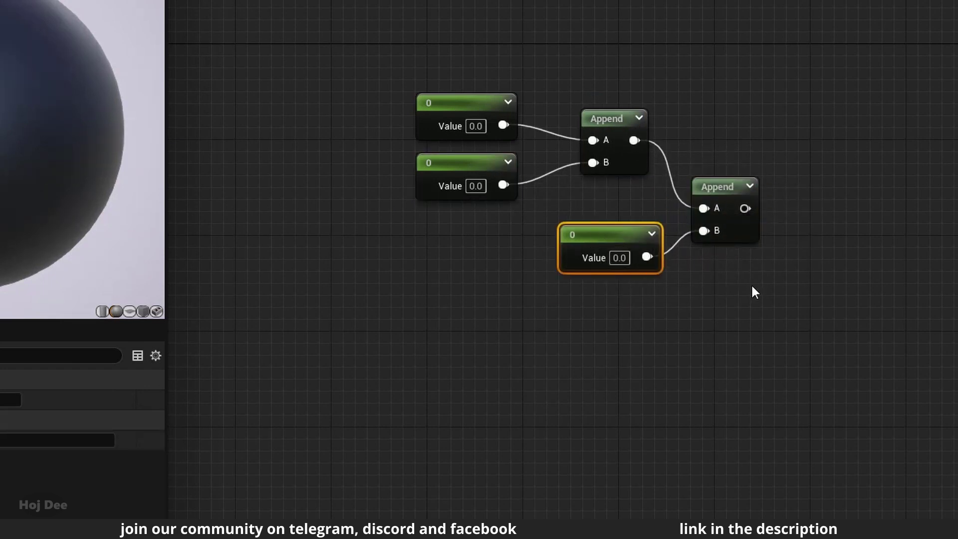
# Add a Constant3Vector node below the second Append node.
pyautogui.rightClick(741, 322)
pyautogui.write('constant')
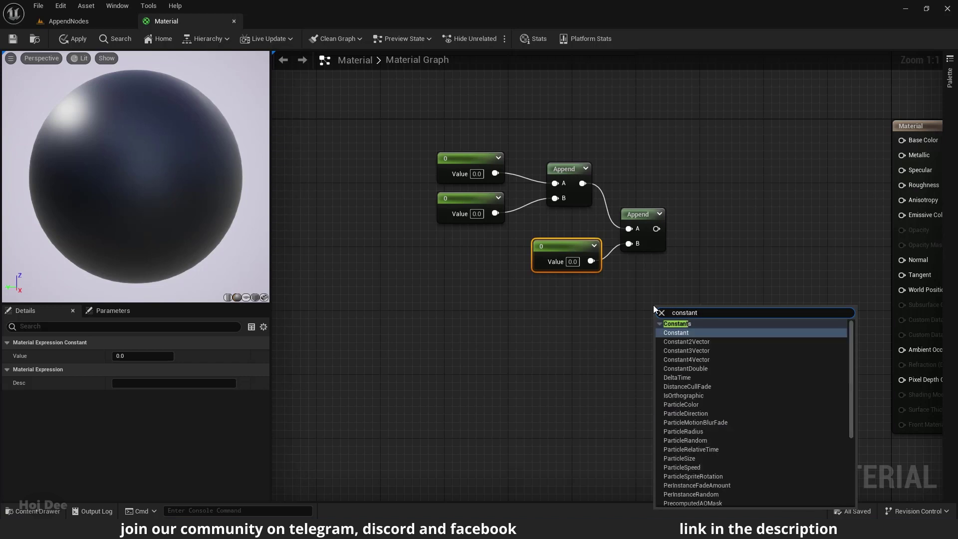
pyautogui.click(692, 351)
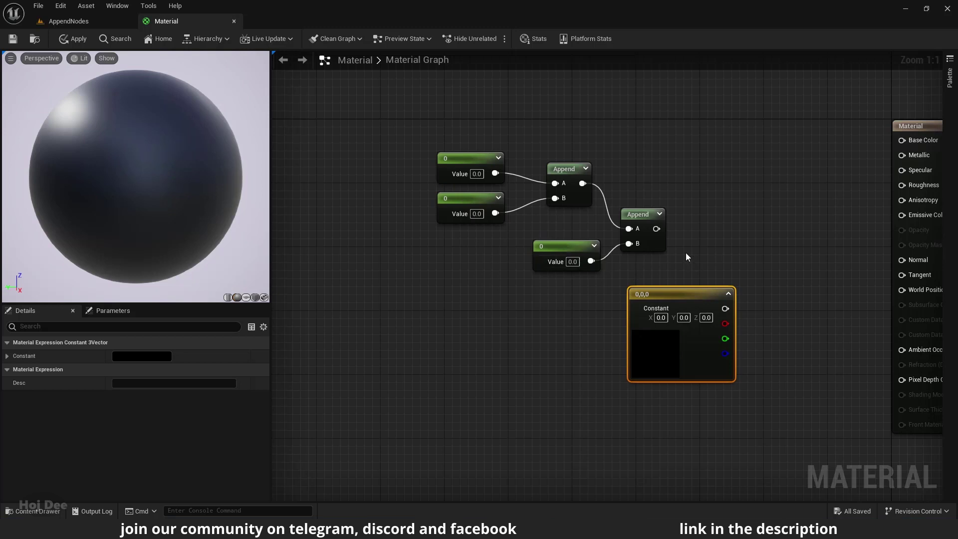
# Connect the second Append's output to the material's Base Color.
pyautogui.moveTo(656, 228); pyautogui.dragTo(901, 140)
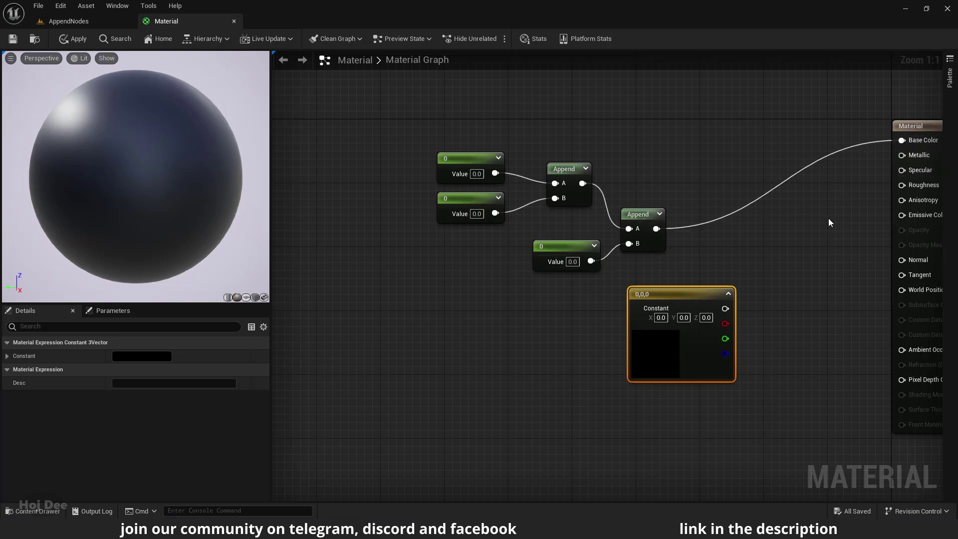
pyautogui.moveTo(829, 223); pyautogui.dragTo(736, 213, button='right')
pyautogui.moveTo(564, 241); pyautogui.dragTo(587, 250, button='right')
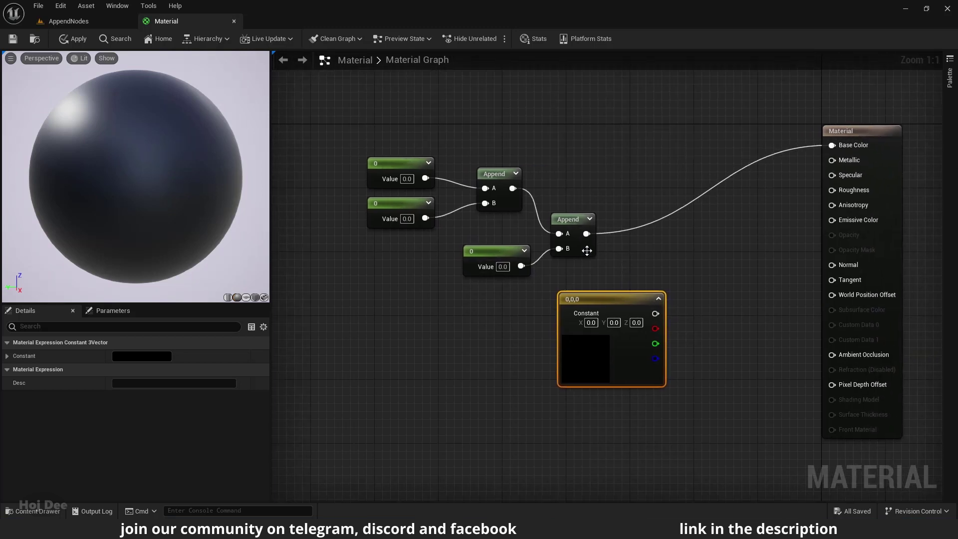
# Set both constants feeding the first Append to 1.
pyautogui.write('1')
pyautogui.press('Return')
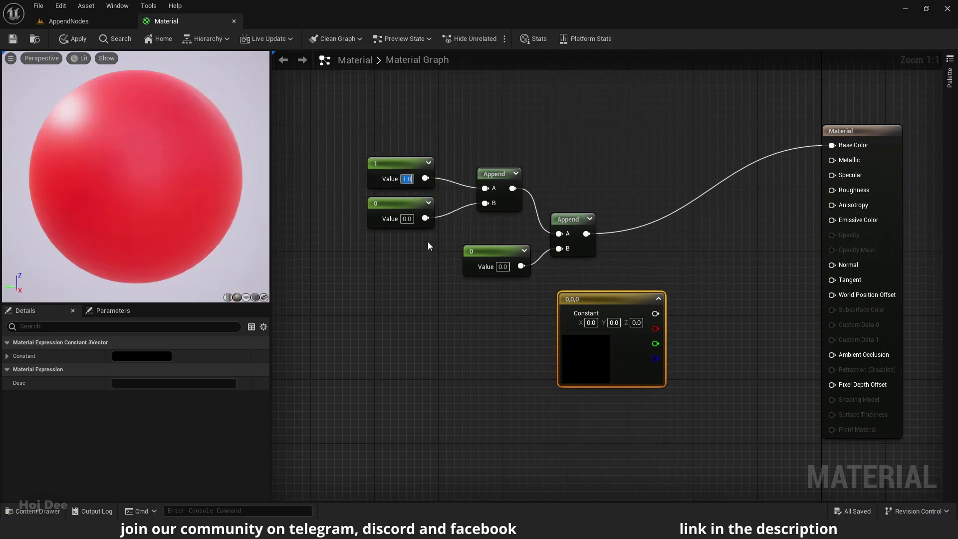
pyautogui.write('1')
pyautogui.press('Return')
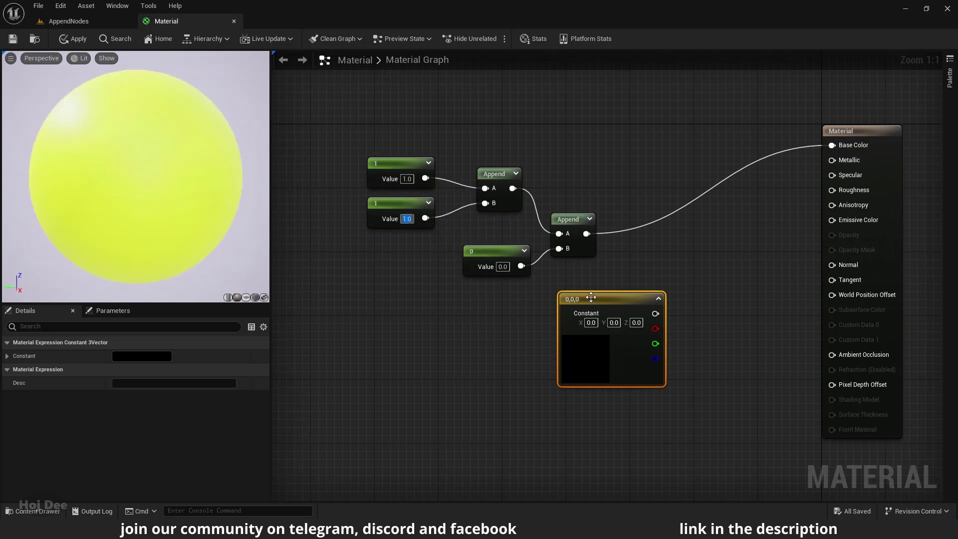
# Set the Constant3Vector to X 1, Y 11, Z 1 and the second Append's constant to 1.
pyautogui.click(591, 322)
pyautogui.write('1')
pyautogui.press('Return')
pyautogui.click(613, 322)
pyautogui.write('11')
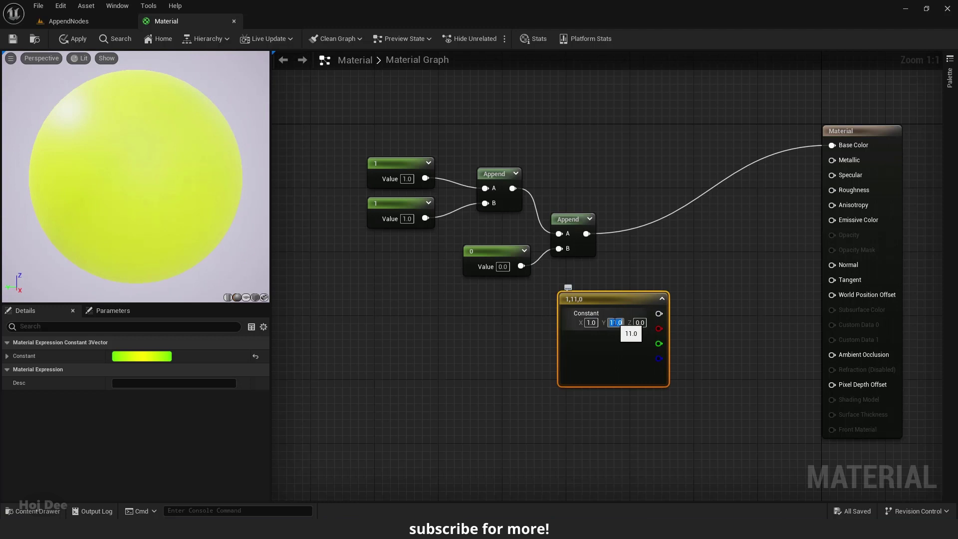
pyautogui.press('Return')
pyautogui.write('1')
pyautogui.press('Return')
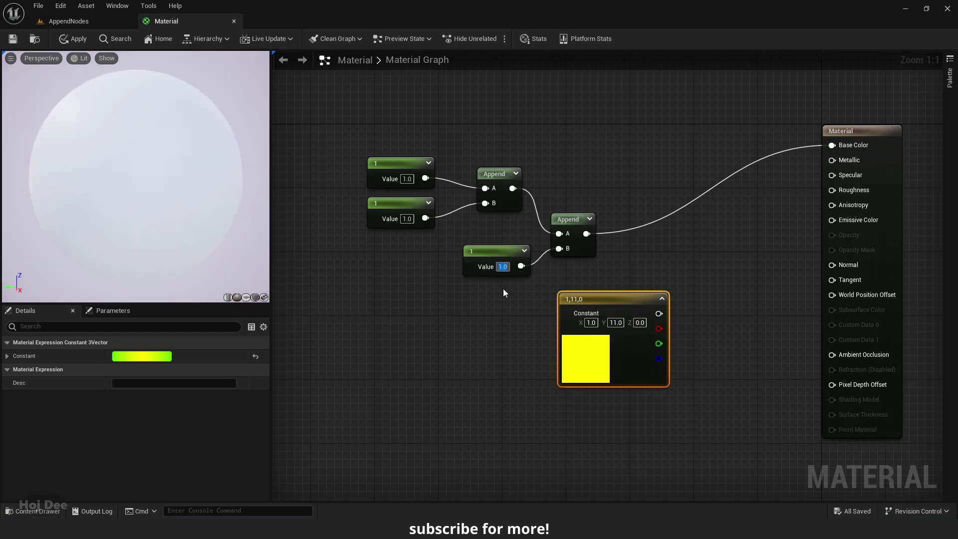
pyautogui.click(642, 325)
pyautogui.write('1')
pyautogui.press('Return')
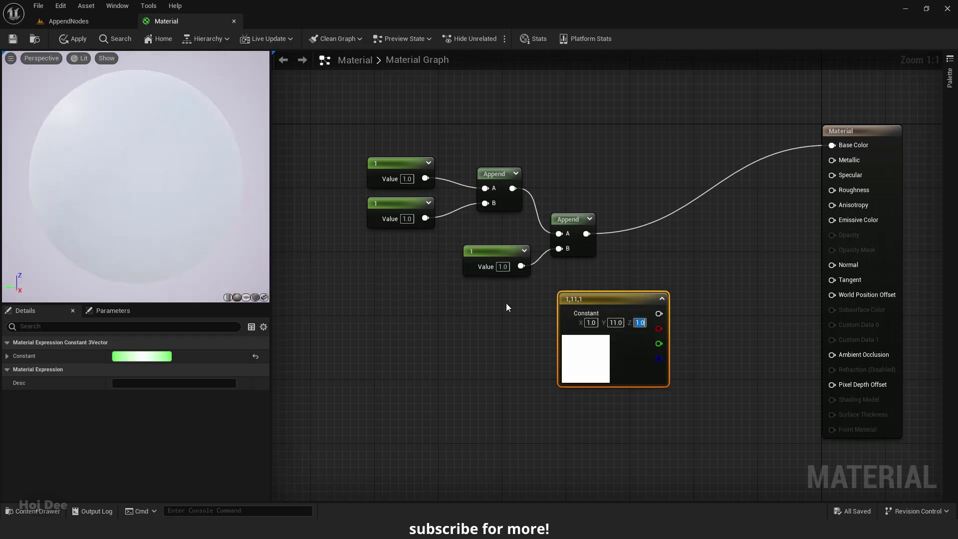
# Try 0.5 in the first constant, then set the three scalar constants to 0.3, 0.1 and 0.4.
pyautogui.write('0.5')
pyautogui.press('Return')
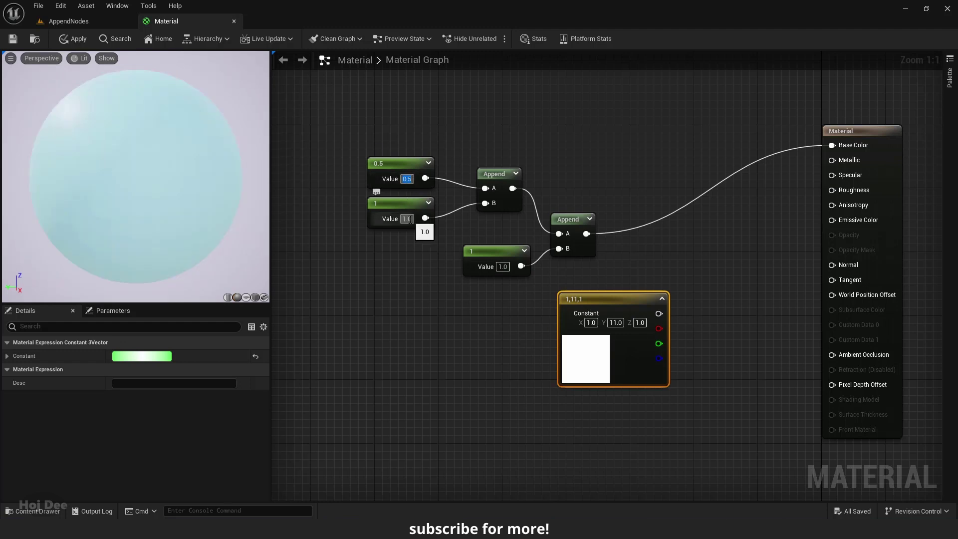
pyautogui.write('0.1')
pyautogui.press('Return')
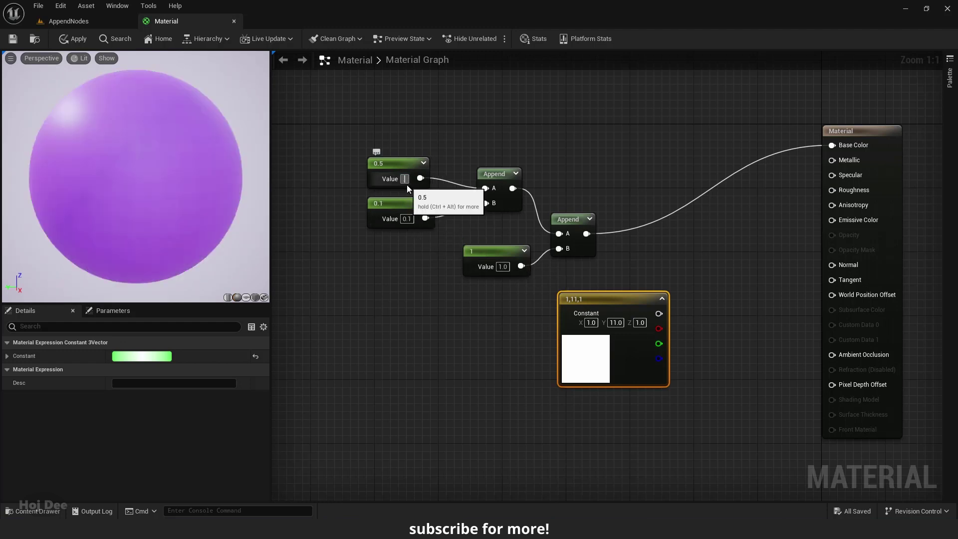
pyautogui.write('0.3')
pyautogui.press('Return')
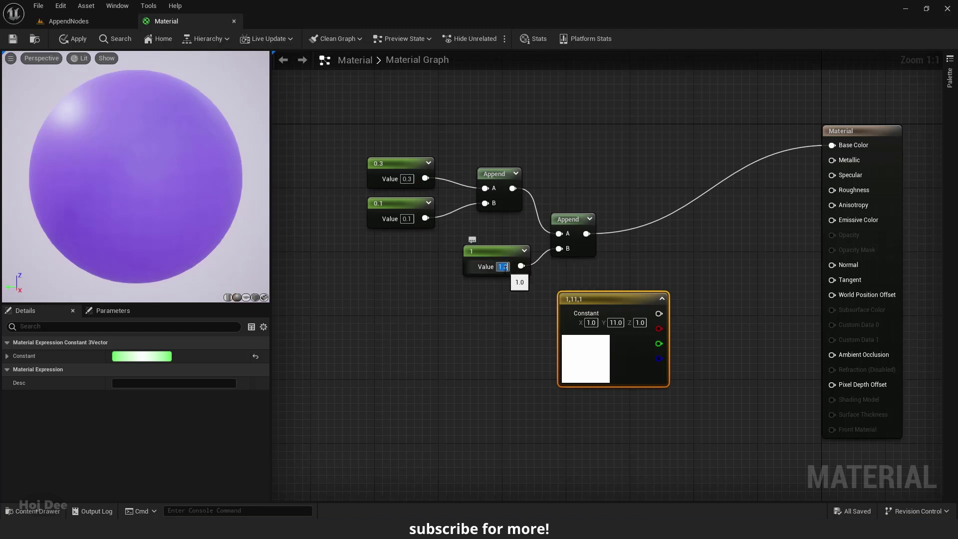
pyautogui.write('0.4')
pyautogui.press('Return')
# Set the Constant3Vector to X 0.3, Y 0.1 and Z 0.4.
pyautogui.write('0.3')
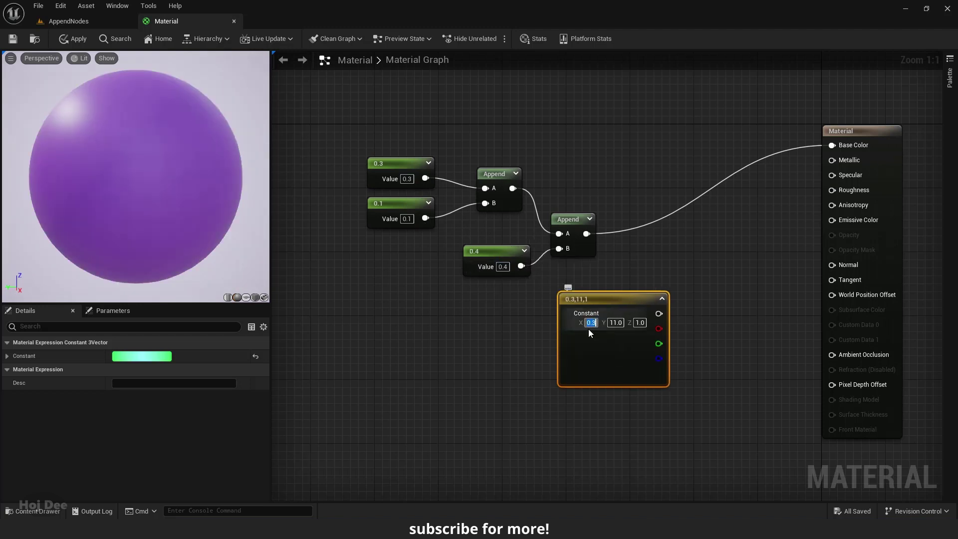
pyautogui.click(615, 322)
pyautogui.write('0.1')
pyautogui.click(637, 323)
pyautogui.write('0.4')
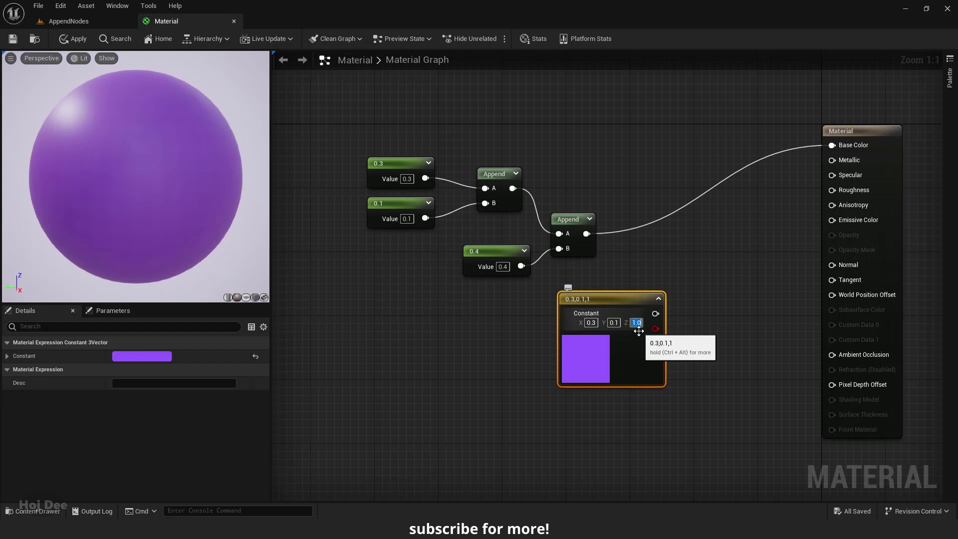
pyautogui.press('Return')
# Wire the Constant3Vector to Base Color for comparison, and reconnect the second Append's output in its place.
pyautogui.moveTo(655, 313); pyautogui.dragTo(832, 145)
pyautogui.moveTo(588, 233); pyautogui.dragTo(835, 145)
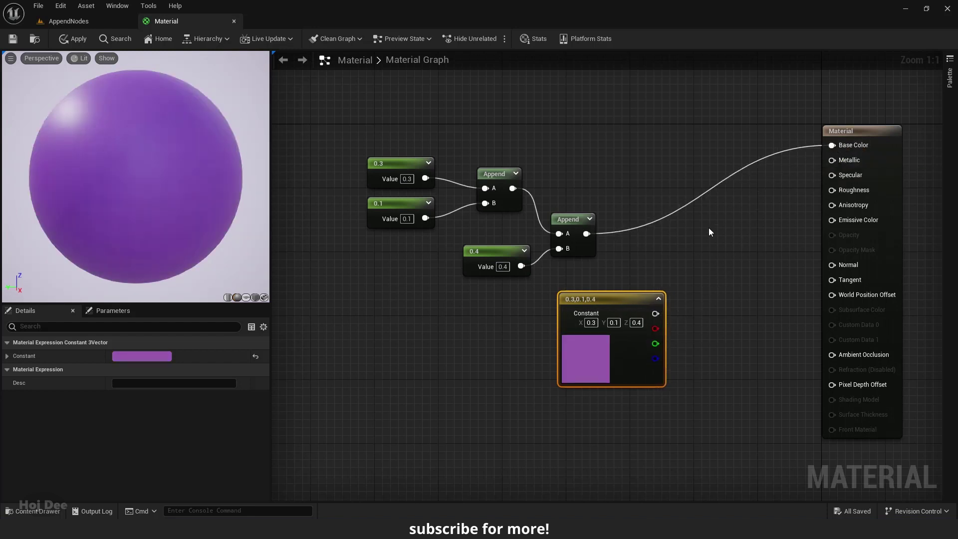
# Add a Constant2Vector node in the free space below the existing Append network.
pyautogui.moveTo(690, 241); pyautogui.dragTo(856, 179, button='right')
pyautogui.rightClick(472, 306)
pyautogui.write('consta')
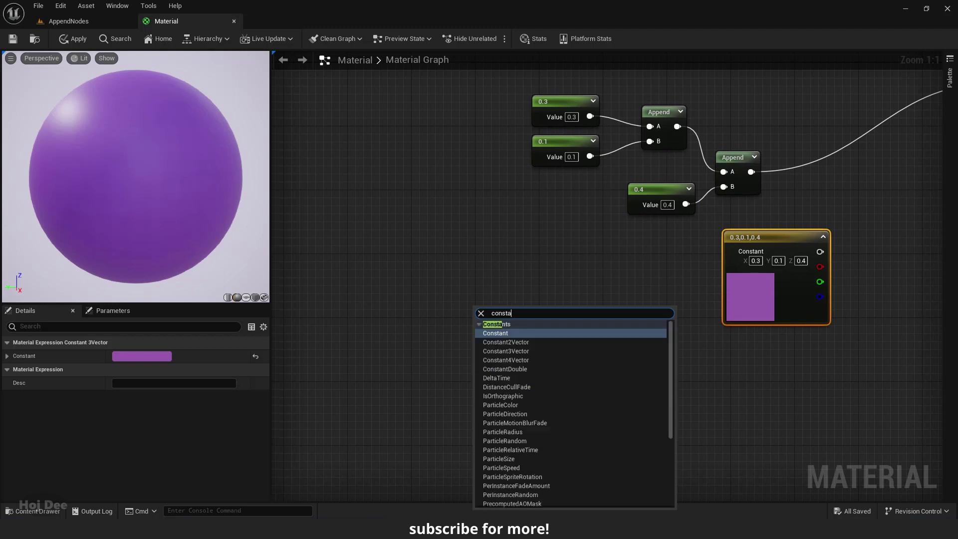
pyautogui.click(505, 342)
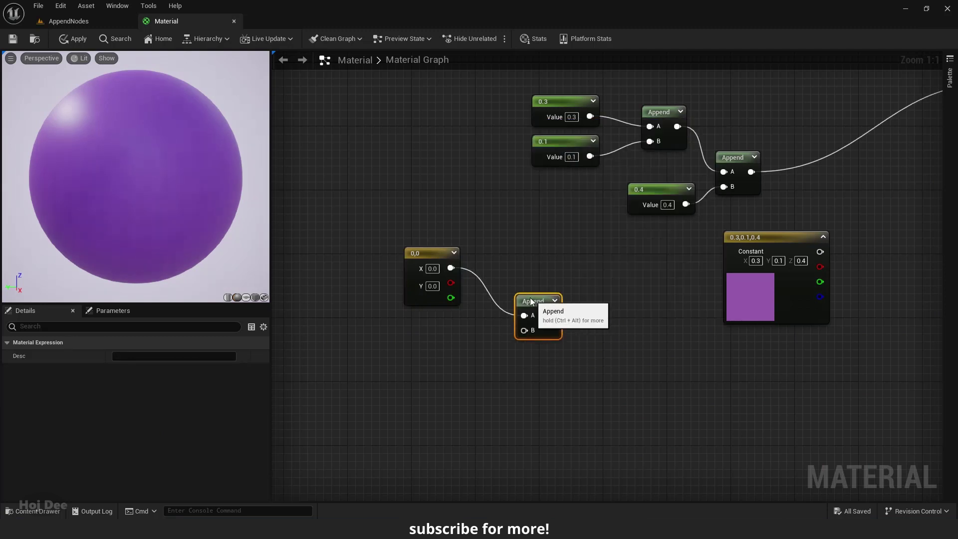
# Copy the 0.1 constant below the Constant2Vector and connect the copy to the new Append's B input.
pyautogui.click(548, 150)
pyautogui.hotkey('ctrl', 'c')
pyautogui.hotkey('ctrl', 'v')
pyautogui.moveTo(466, 347); pyautogui.dragTo(450, 339)
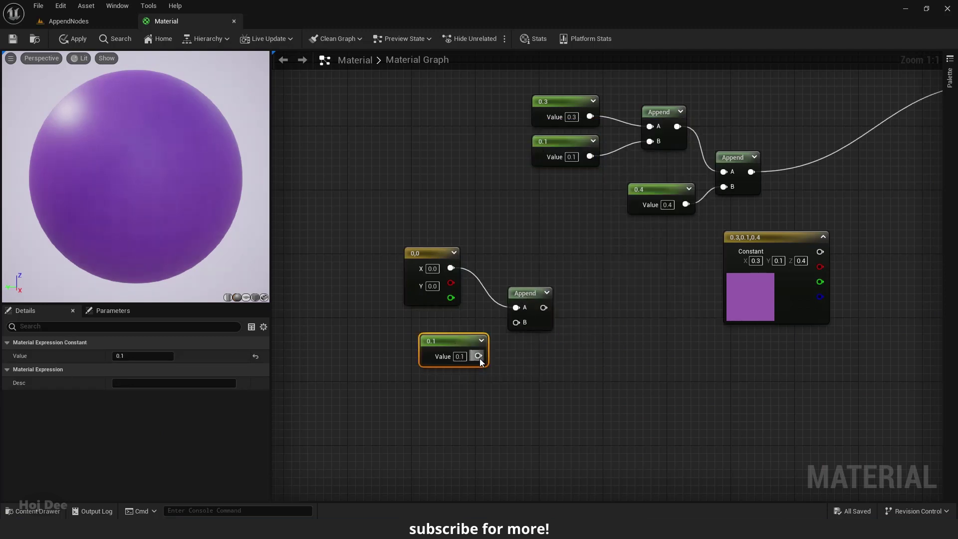
pyautogui.moveTo(544, 308); pyautogui.dragTo(618, 311)
pyautogui.click(608, 312)
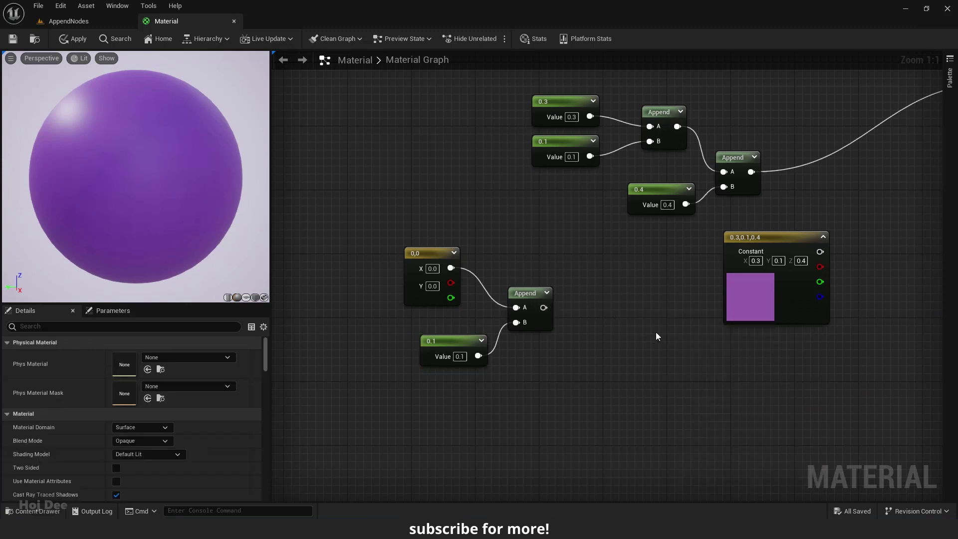
# Add the T_ground_Moss_D texture from StarterContent's Textures folder as a Texture Sample in the material graph's free space.
pyautogui.scroll(-5, 681, 360)
pyautogui.scroll(2, 614, 333)
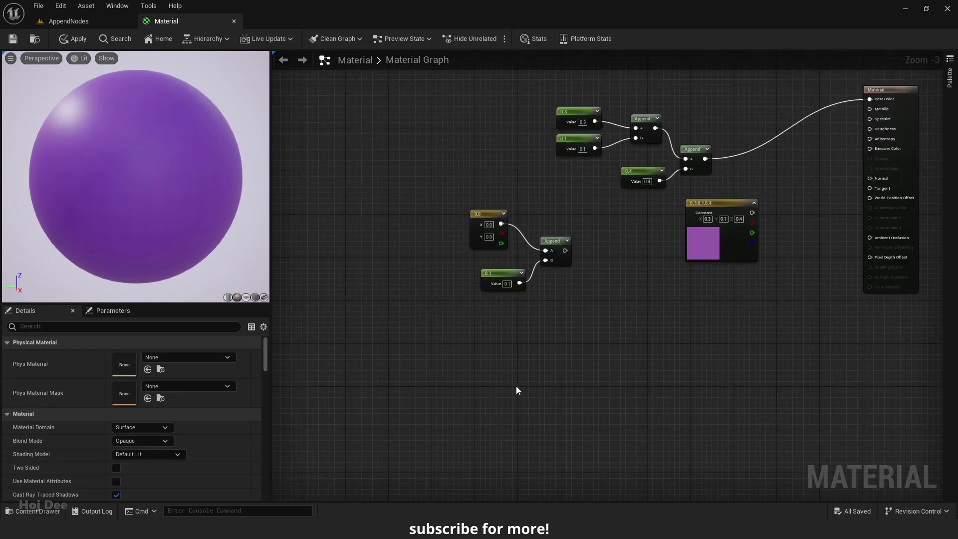
pyautogui.hotkey('ctrl', 'space')
pyautogui.click(74, 393)
pyautogui.doubleClick(325, 395)
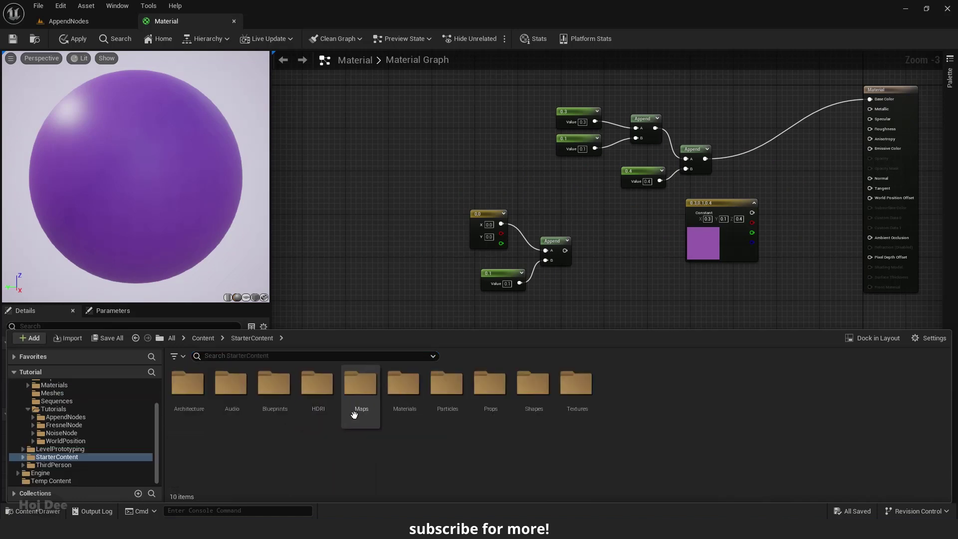
pyautogui.doubleClick(576, 387)
pyautogui.scroll(-4, 608, 419)
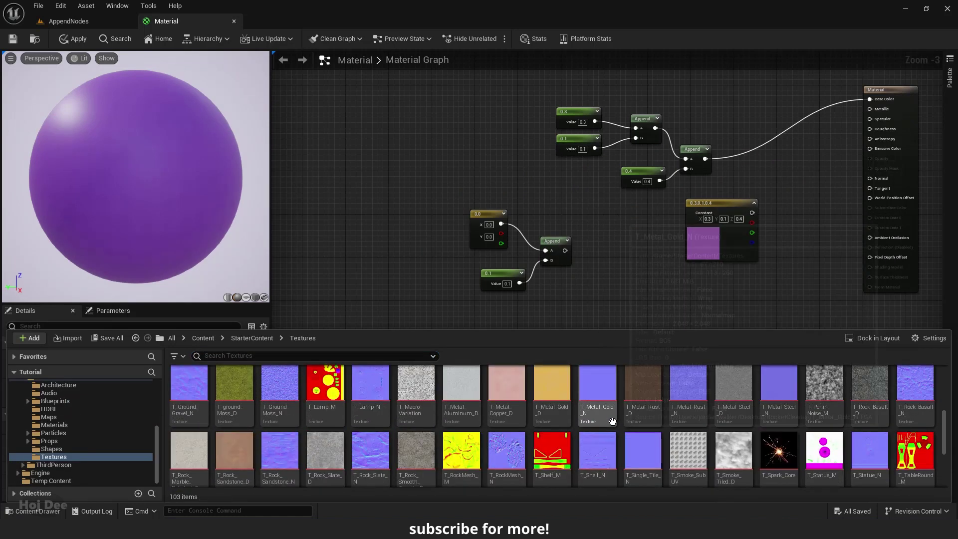
pyautogui.scroll(4, 618, 419)
pyautogui.scroll(-3, 624, 417)
pyautogui.moveTo(238, 439); pyautogui.dragTo(396, 101)
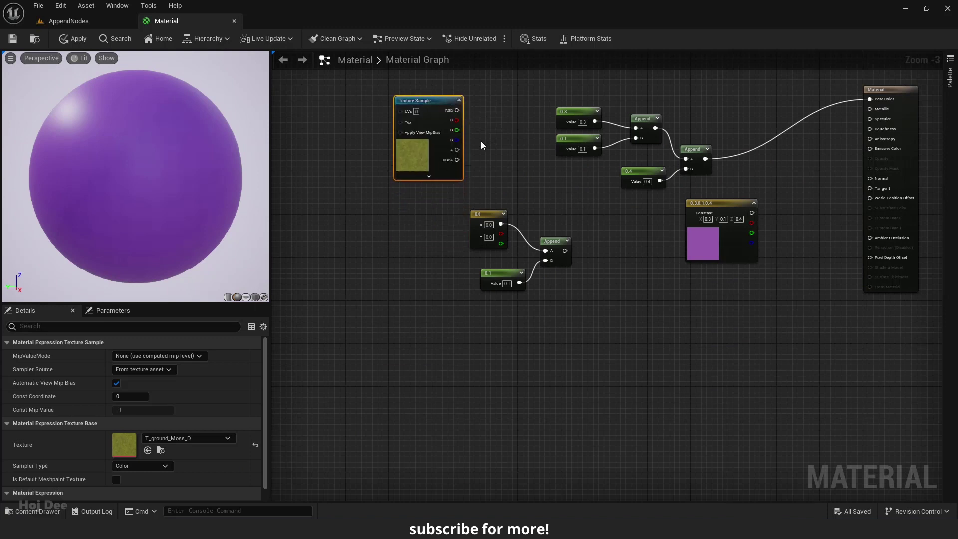
# Delete the constants, vectors and surplus Append nodes, and place the one remaining Append beside the Texture Sample.
pyautogui.moveTo(778, 108); pyautogui.dragTo(699, 215)
pyautogui.keyDown('shift'); pyautogui.click(636, 172); pyautogui.keyUp('shift')
pyautogui.keyDown('shift'); pyautogui.click(578, 113); pyautogui.keyUp('shift')
pyautogui.keyDown('shift'); pyautogui.click(578, 145); pyautogui.keyUp('shift')
pyautogui.press('Delete')
pyautogui.moveTo(579, 196); pyautogui.dragTo(489, 281)
pyautogui.press('Delete')
pyautogui.moveTo(639, 120); pyautogui.dragTo(521, 134)
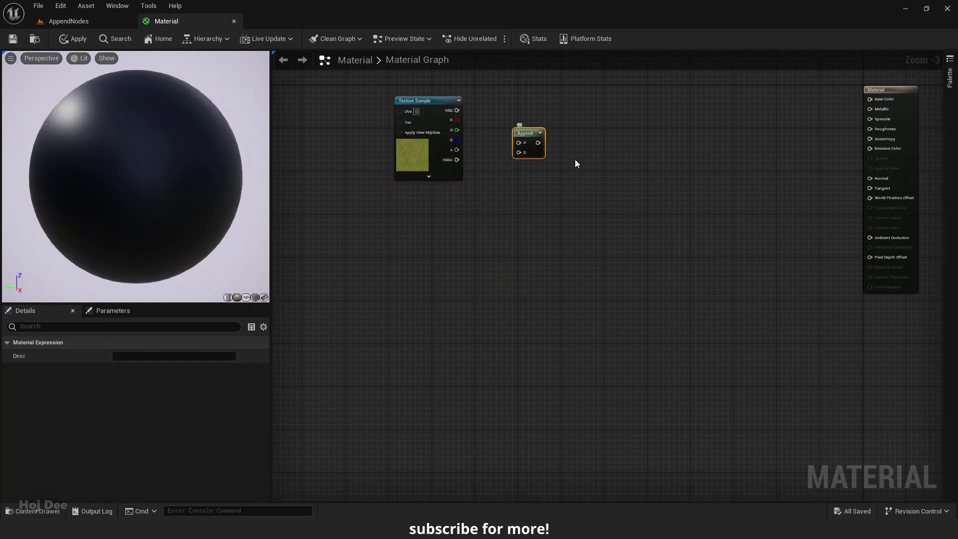
pyautogui.scroll(3, 458, 115)
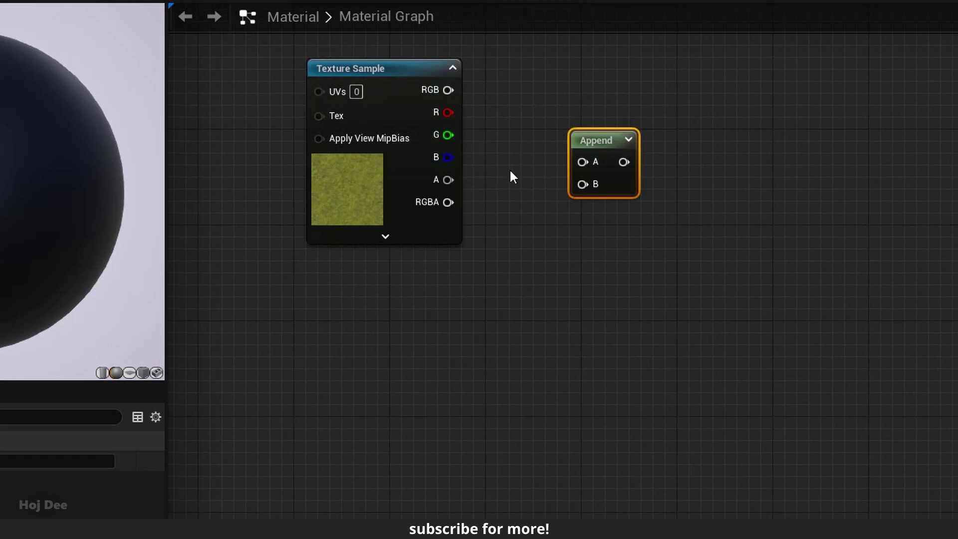
# Inspect the moss texture's red, green, blue and alpha channels one at a time in the texture editor, and close it.
pyautogui.click(368, 180)
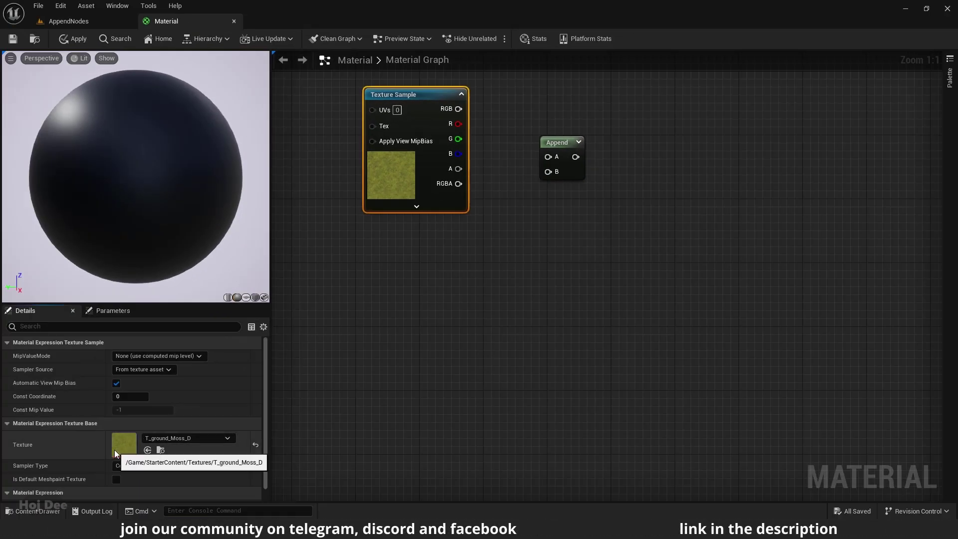
pyautogui.doubleClick(115, 449)
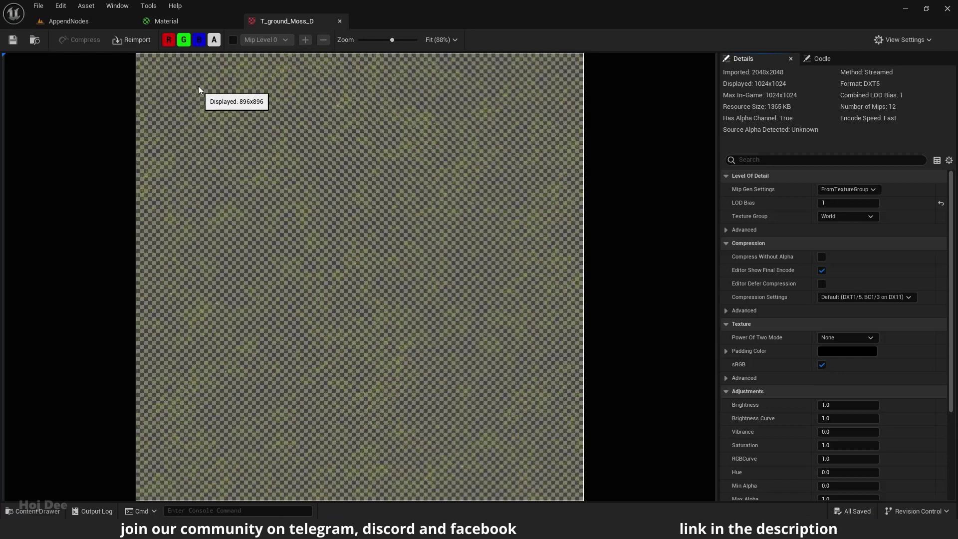
pyautogui.click(195, 40)
pyautogui.click(182, 41)
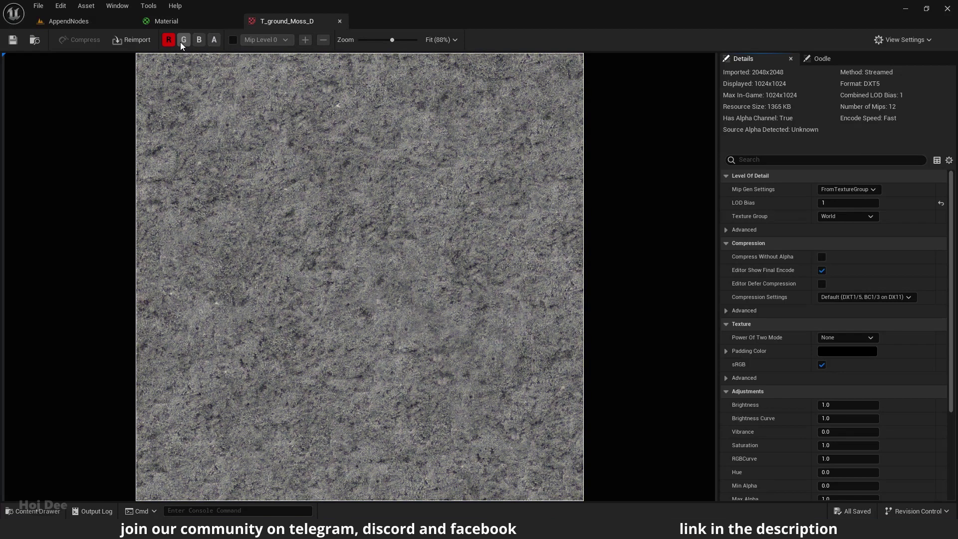
pyautogui.click(168, 44)
pyautogui.click(182, 41)
pyautogui.click(183, 40)
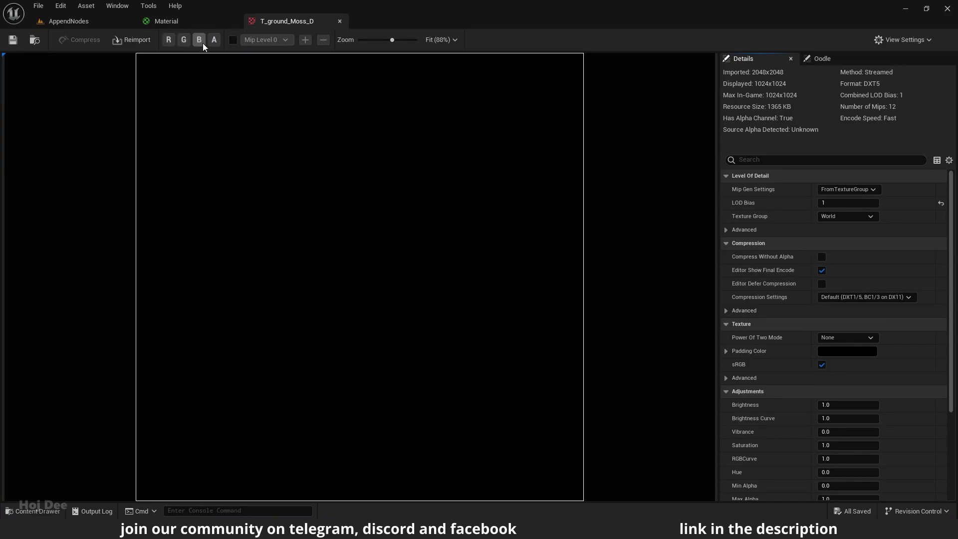
pyautogui.click(200, 42)
pyautogui.click(199, 43)
pyautogui.click(212, 40)
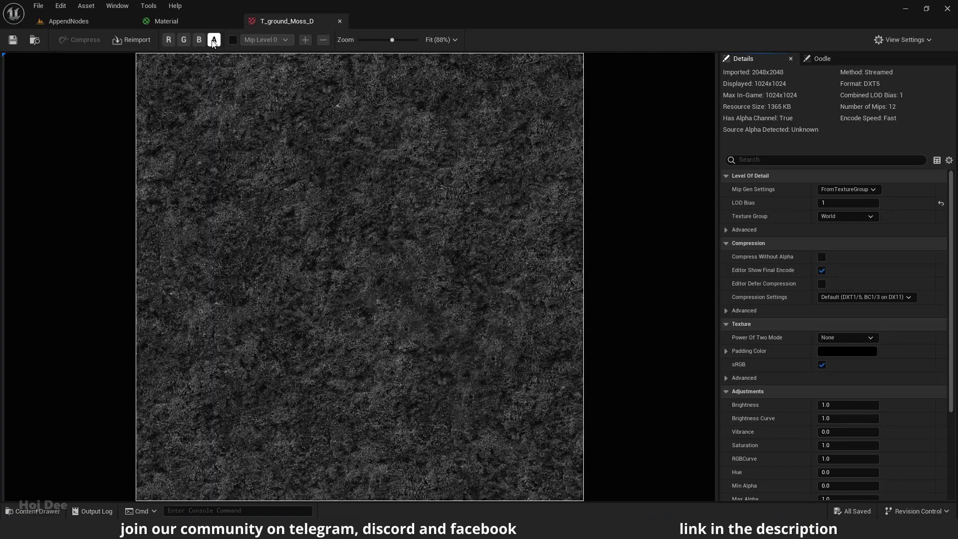
pyautogui.click(213, 40)
pyautogui.click(340, 21)
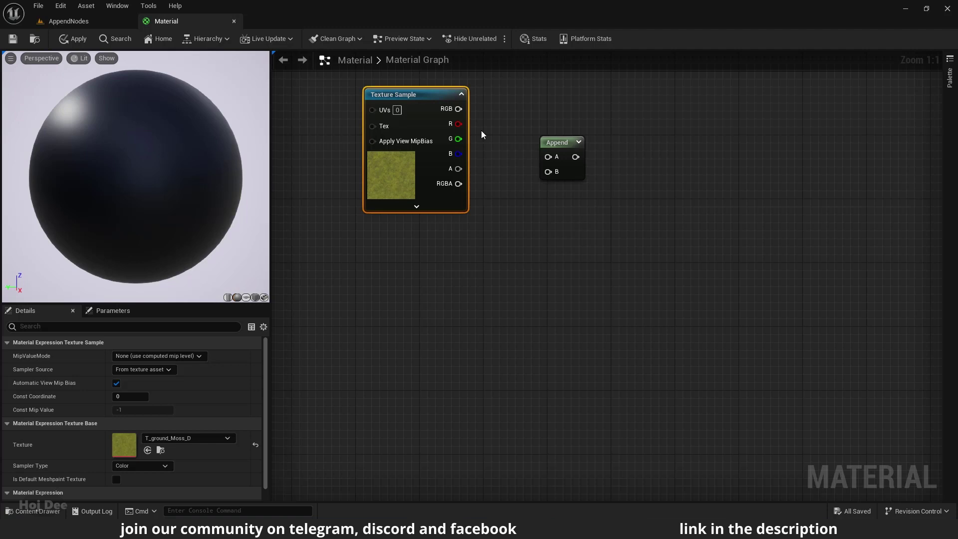
# Wire the texture's G and R into the Append's A and B, and its result with the B channel into a duplicated Append.
pyautogui.moveTo(457, 138); pyautogui.dragTo(519, 147)
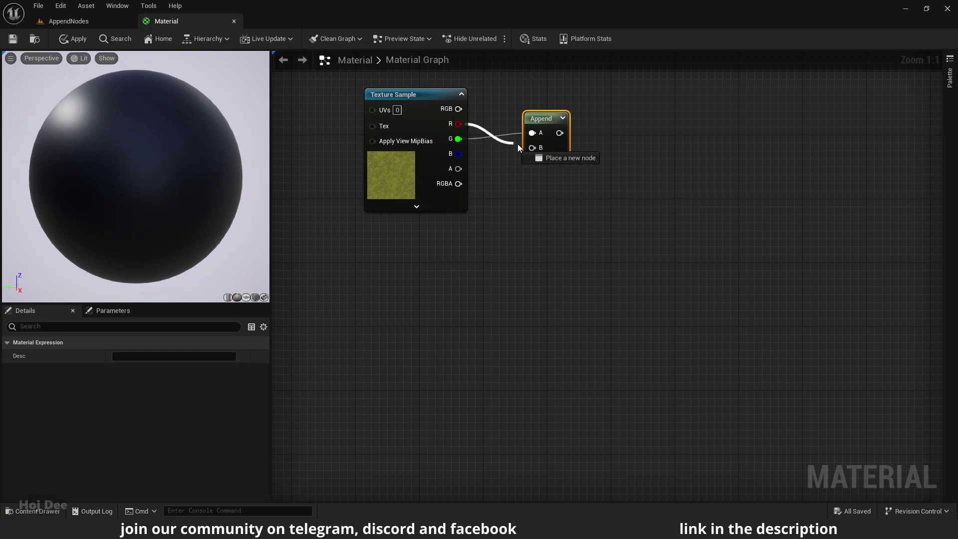
pyautogui.hotkey('ctrl', 'd')
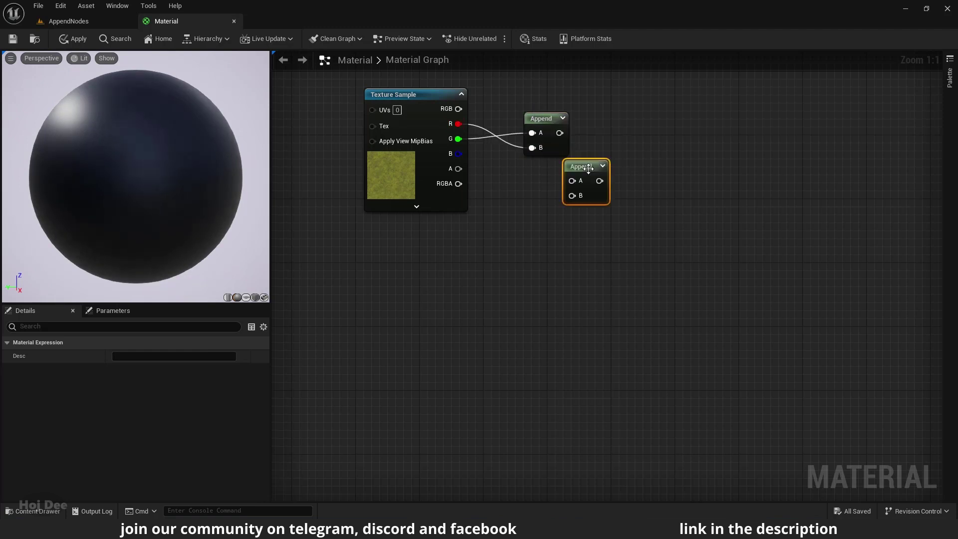
pyautogui.moveTo(588, 169); pyautogui.dragTo(603, 168)
pyautogui.moveTo(559, 133); pyautogui.dragTo(581, 170)
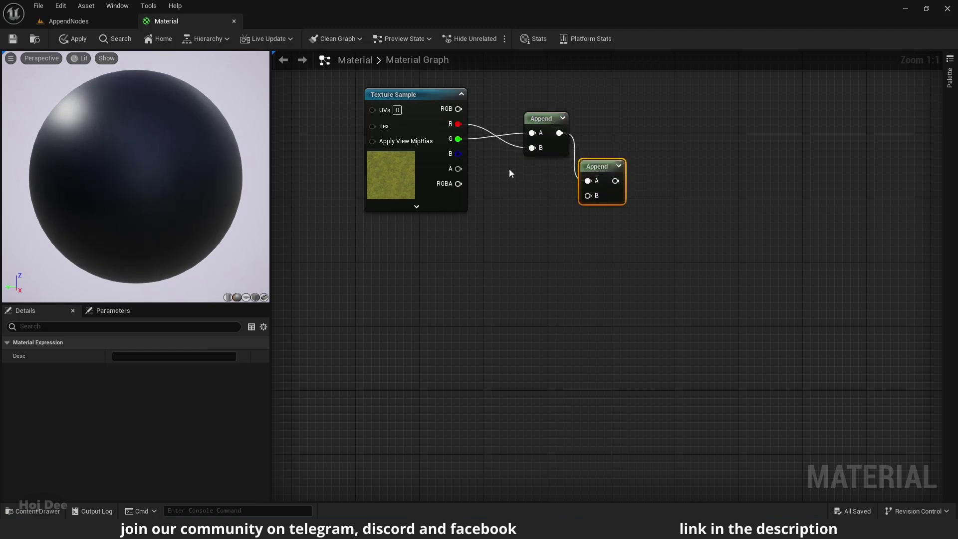
pyautogui.moveTo(455, 154); pyautogui.dragTo(607, 150)
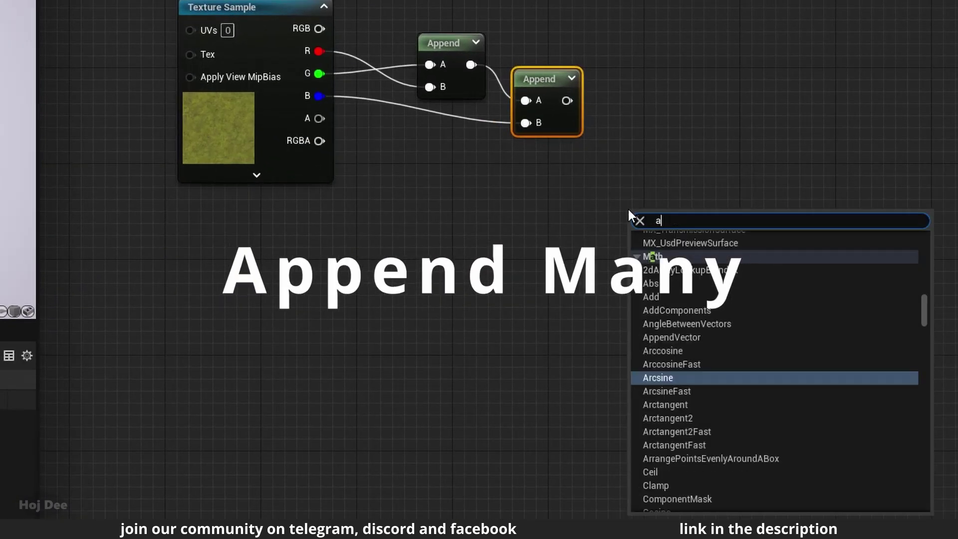
# Add an AppendMany node below the two Appends and open its material function graph.
pyautogui.click(669, 277)
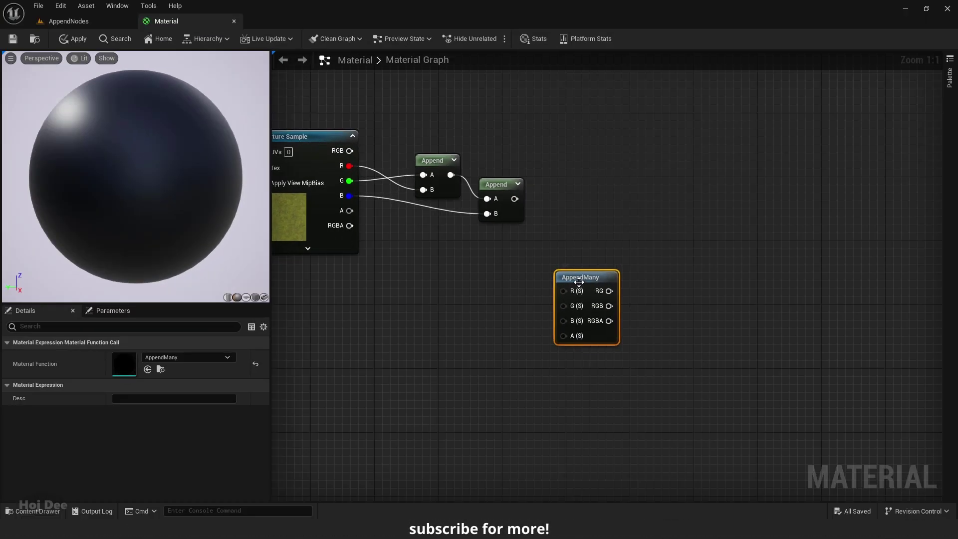
pyautogui.doubleClick(499, 282)
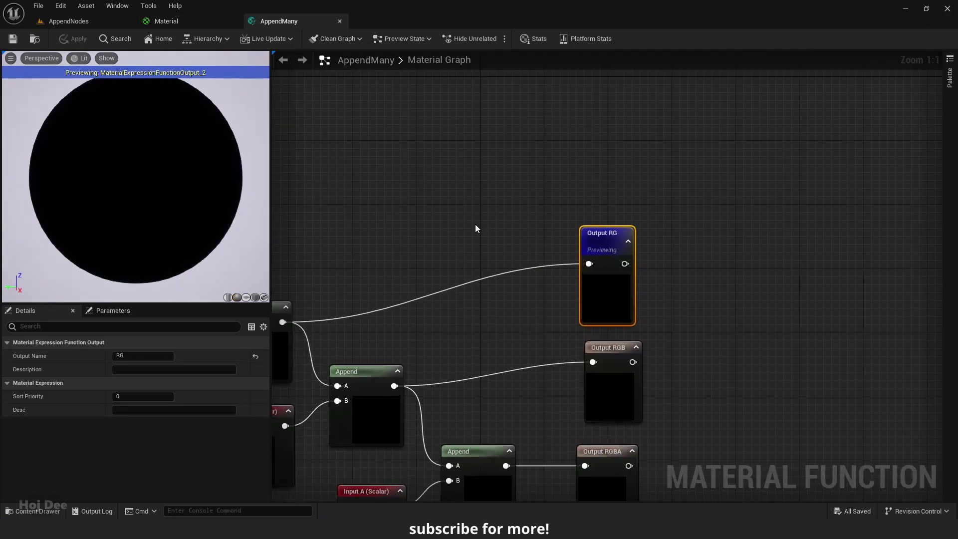
pyautogui.scroll(-2, 544, 167)
pyautogui.scroll(-2, 514, 177)
pyautogui.moveTo(514, 177); pyautogui.dragTo(607, 149, button='right')
pyautogui.scroll(2, 548, 166)
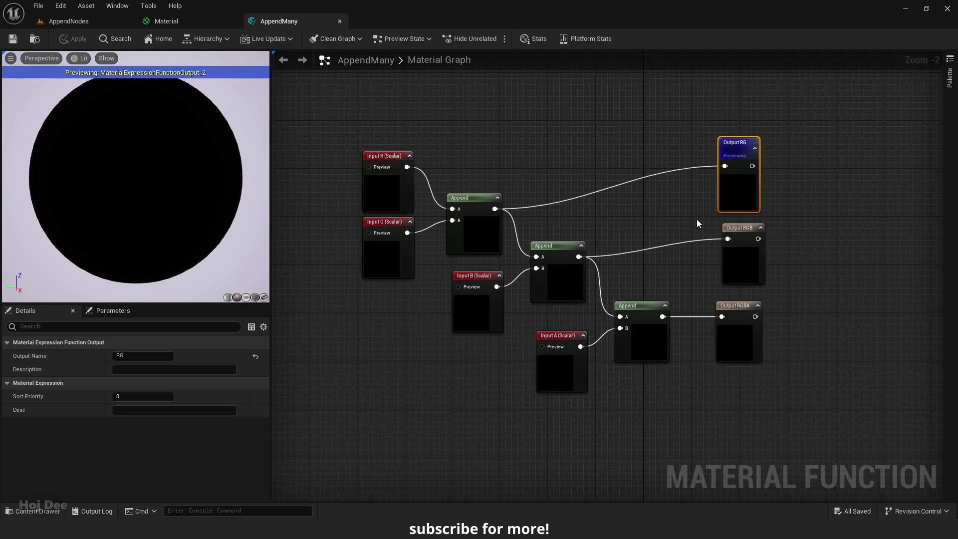
# Highlight the R, G, B and A scalar inputs that feed the chained Appends in the AppendMany function, and close it.
pyautogui.moveTo(768, 229); pyautogui.dragTo(753, 232)
pyautogui.click(818, 263)
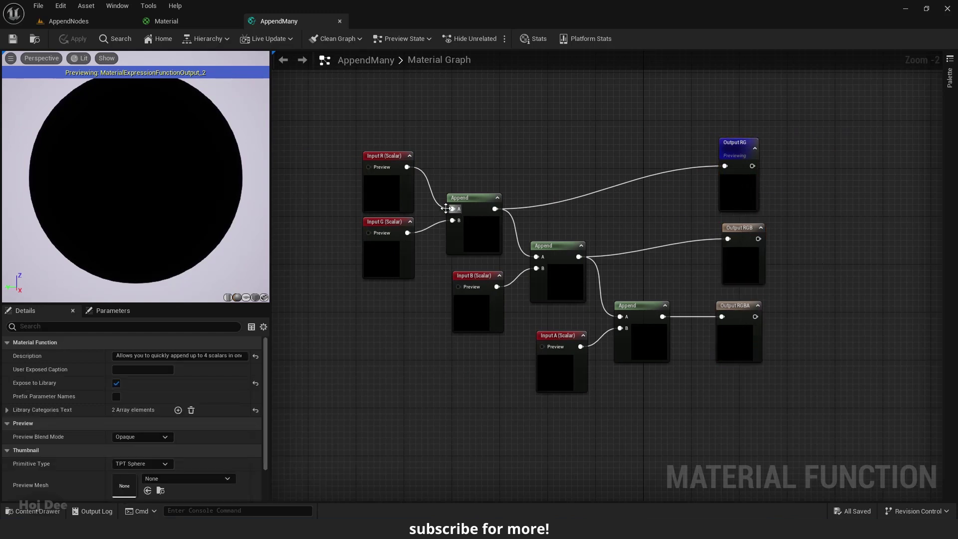
pyautogui.moveTo(336, 181); pyautogui.dragTo(402, 241)
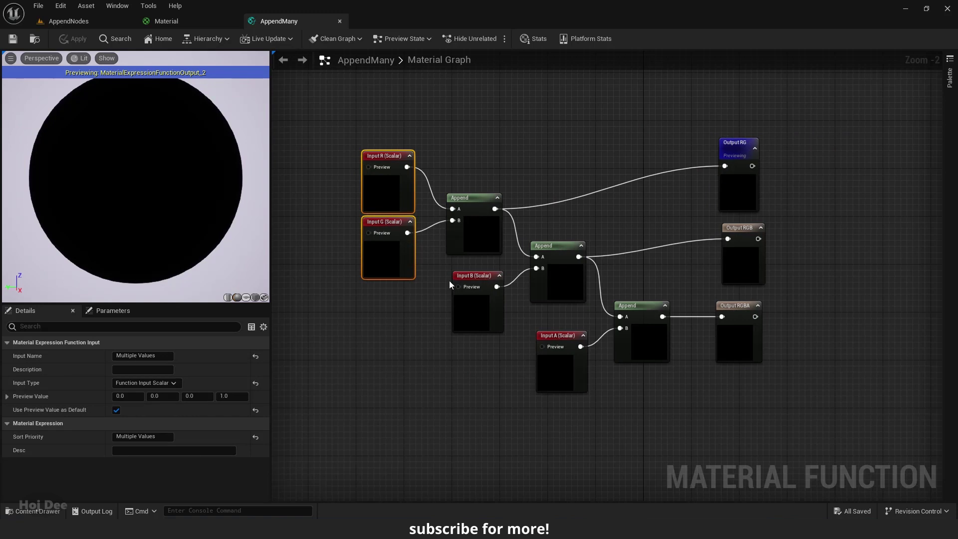
pyautogui.keyDown('shift'); pyautogui.click(475, 273); pyautogui.keyUp('shift')
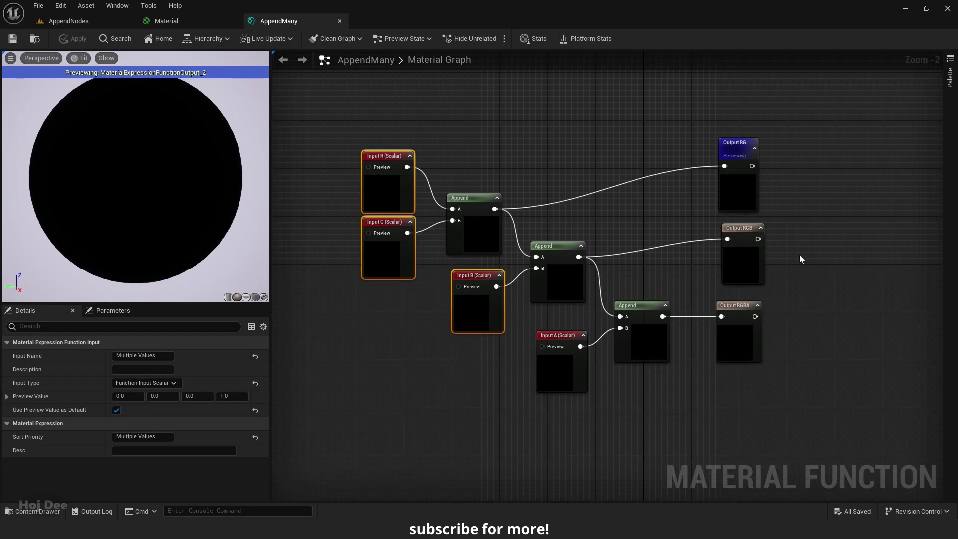
pyautogui.keyDown('shift'); pyautogui.click(555, 336); pyautogui.keyUp('shift')
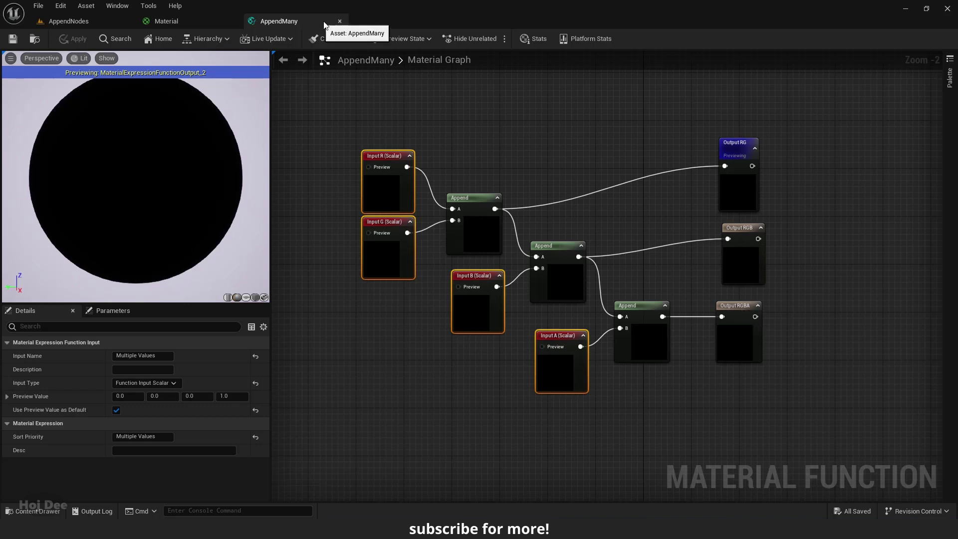
pyautogui.middleClick(301, 23)
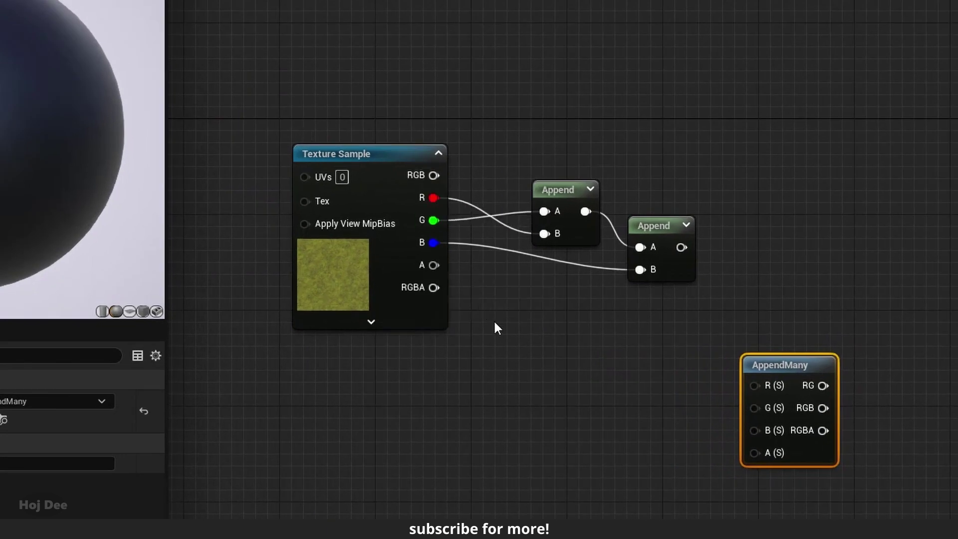
# Promote AppendMany's R and G inputs to scalar parameters and stack them beside the node.
pyautogui.rightClick(759, 386)
pyautogui.click(803, 181)
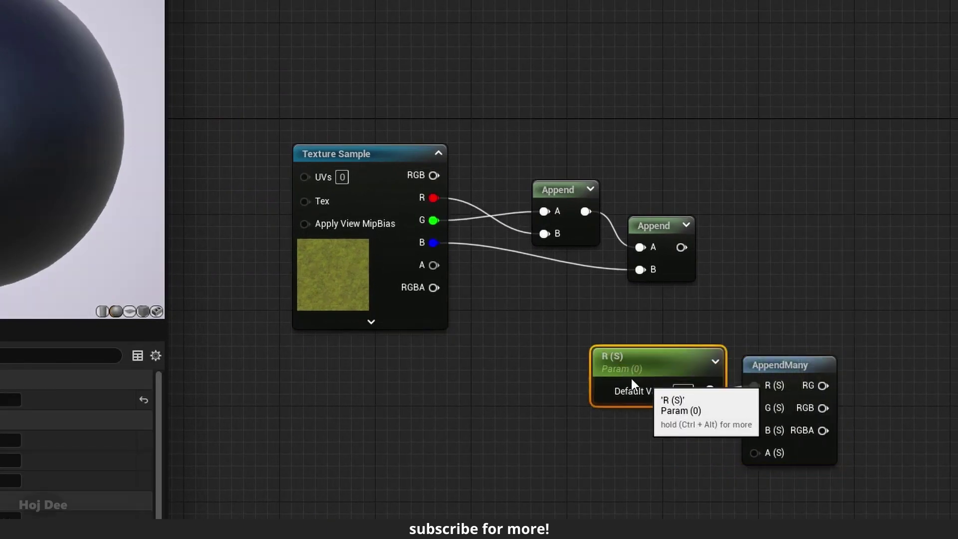
pyautogui.rightClick(745, 409)
pyautogui.click(806, 202)
pyautogui.moveTo(718, 389); pyautogui.dragTo(588, 427)
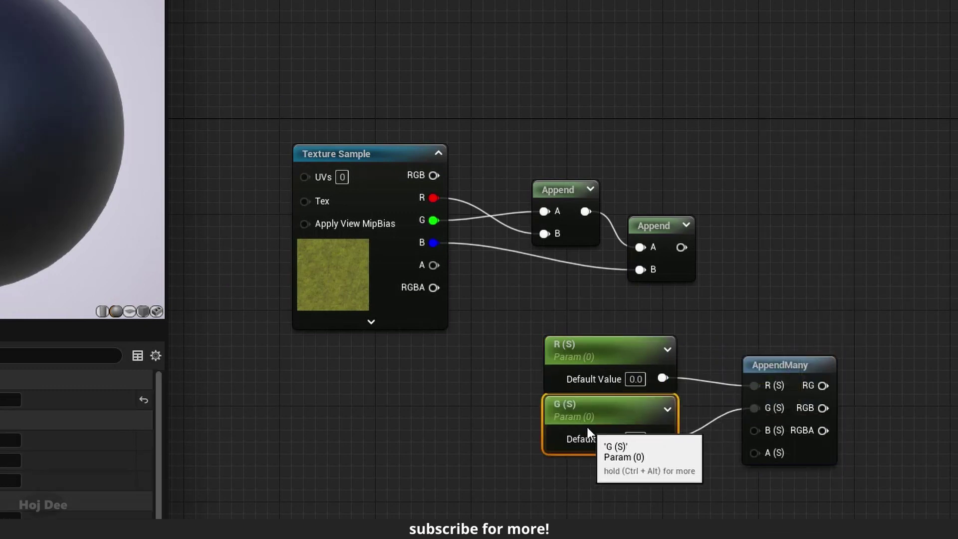
# Promote AppendMany's B and A inputs to scalar parameters and line them up below the G parameter.
pyautogui.rightClick(770, 432)
pyautogui.click(818, 225)
pyautogui.moveTo(598, 496); pyautogui.dragTo(579, 458)
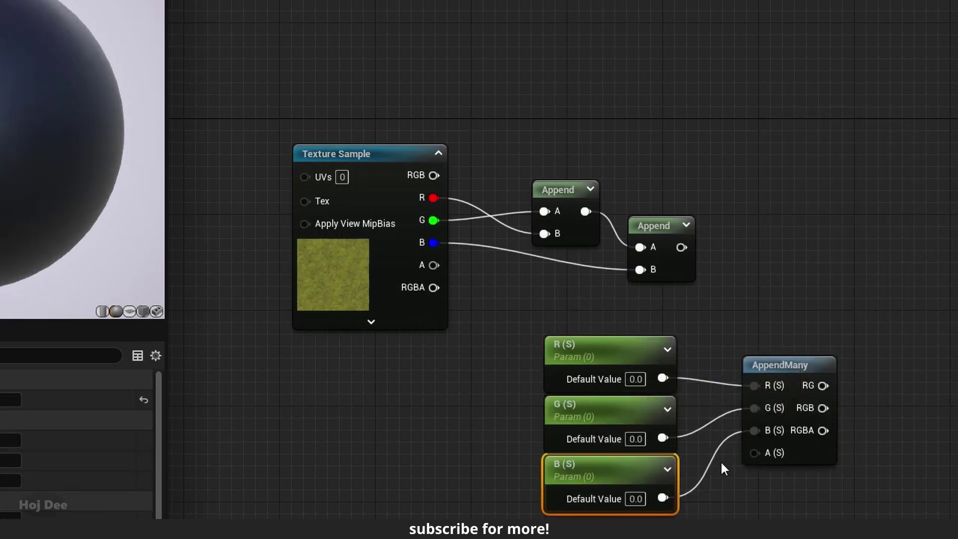
pyautogui.rightClick(769, 452)
pyautogui.click(714, 254)
pyautogui.moveTo(624, 327); pyautogui.dragTo(539, 433)
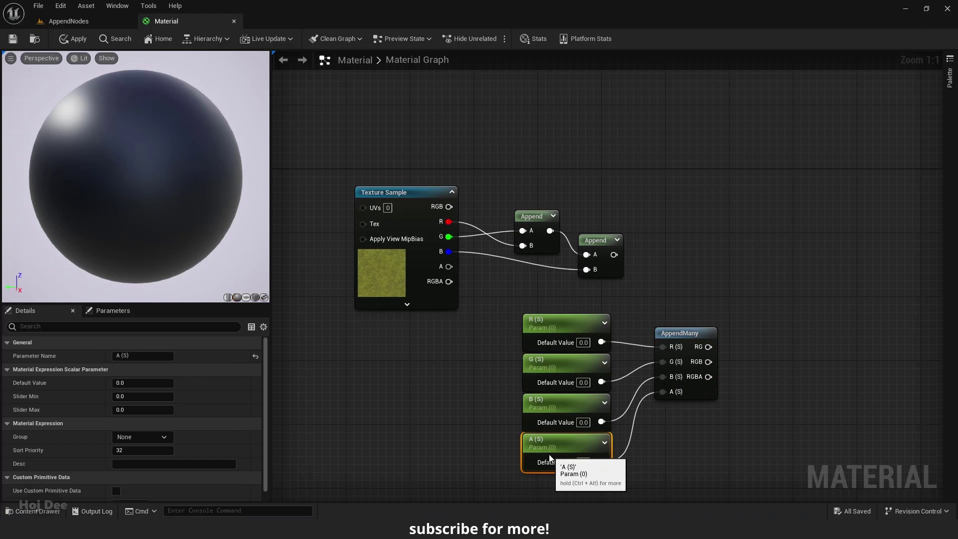
# Move the four scalar parameters and the AppendMany node together to the free space beyond the Append pair.
pyautogui.moveTo(568, 484); pyautogui.dragTo(580, 332)
pyautogui.moveTo(580, 331); pyautogui.dragTo(578, 300)
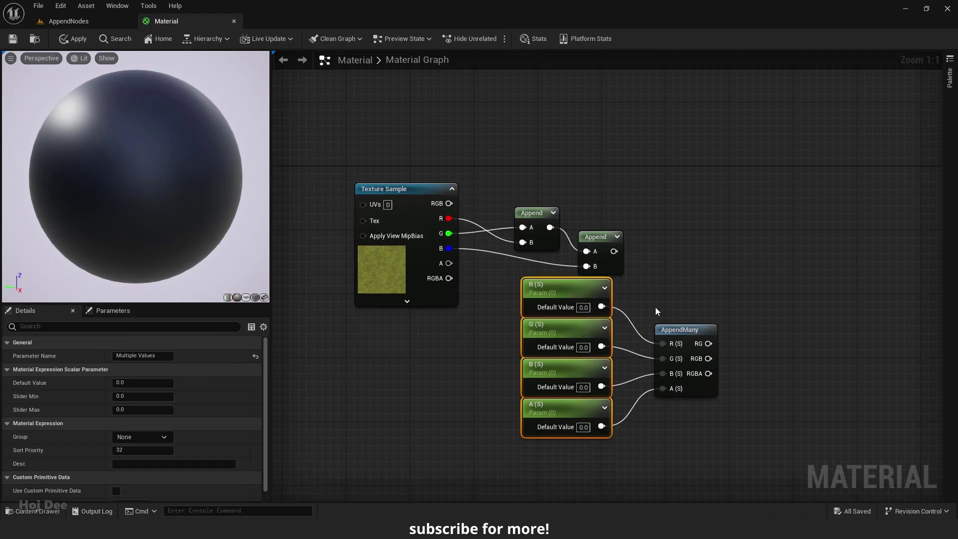
pyautogui.moveTo(747, 301); pyautogui.dragTo(601, 447)
pyautogui.moveTo(697, 335); pyautogui.dragTo(634, 303, button='right')
pyautogui.scroll(-1, 634, 304)
pyautogui.moveTo(631, 302); pyautogui.dragTo(781, 242)
pyautogui.click(777, 315)
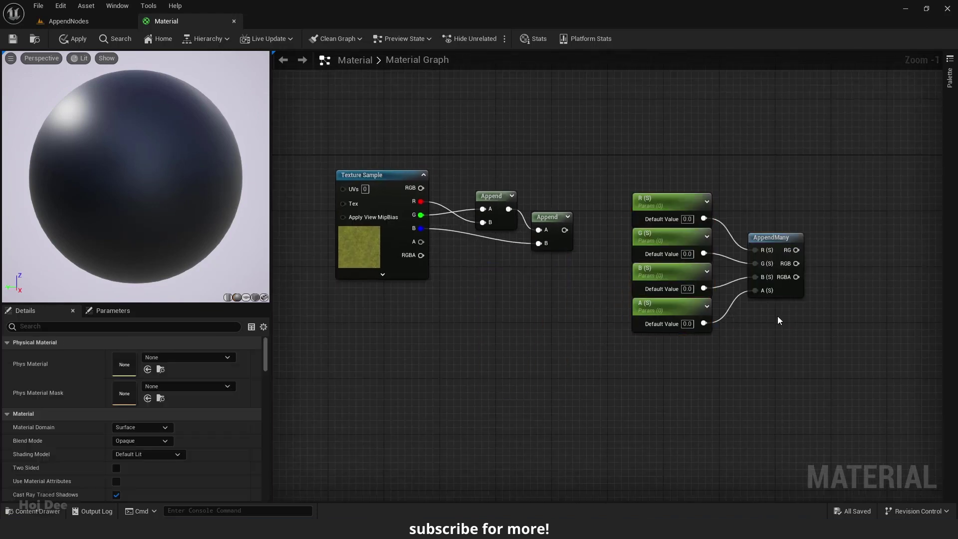
pyautogui.moveTo(797, 249); pyautogui.dragTo(635, 292, button='right')
pyautogui.moveTo(636, 293); pyautogui.dragTo(687, 262)
pyautogui.click(686, 260)
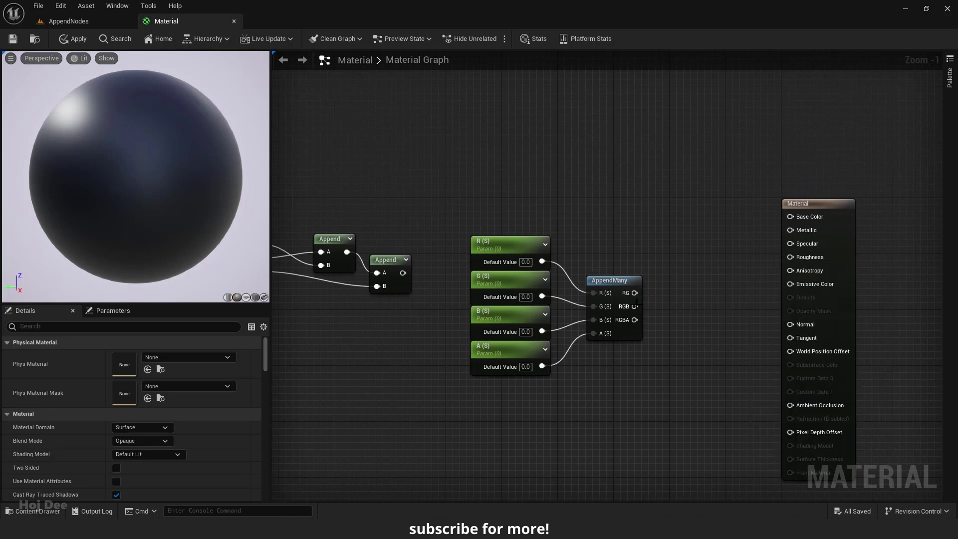
pyautogui.moveTo(635, 319); pyautogui.dragTo(697, 318)
pyautogui.click(687, 294)
pyautogui.moveTo(687, 294); pyautogui.dragTo(887, 234, button='right')
pyautogui.click(434, 219)
# Replace the two Append nodes beside the Texture Sample with a copy of the AppendMany node.
pyautogui.moveTo(600, 145); pyautogui.dragTo(536, 259)
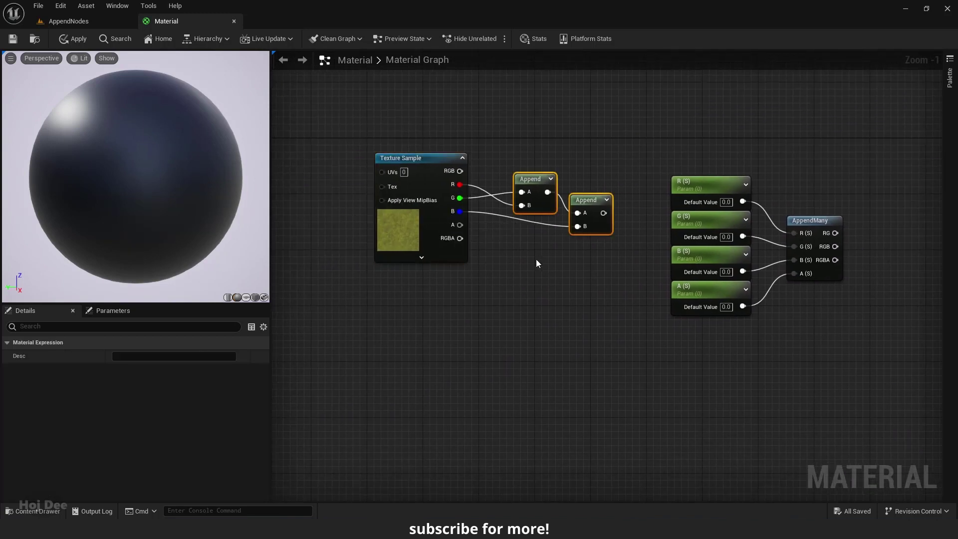
pyautogui.press('Delete')
pyautogui.click(806, 220)
pyautogui.hotkey('ctrl', 'c')
pyautogui.hotkey('ctrl', 'v')
pyautogui.moveTo(526, 192); pyautogui.dragTo(520, 178)
pyautogui.scroll(1, 470, 192)
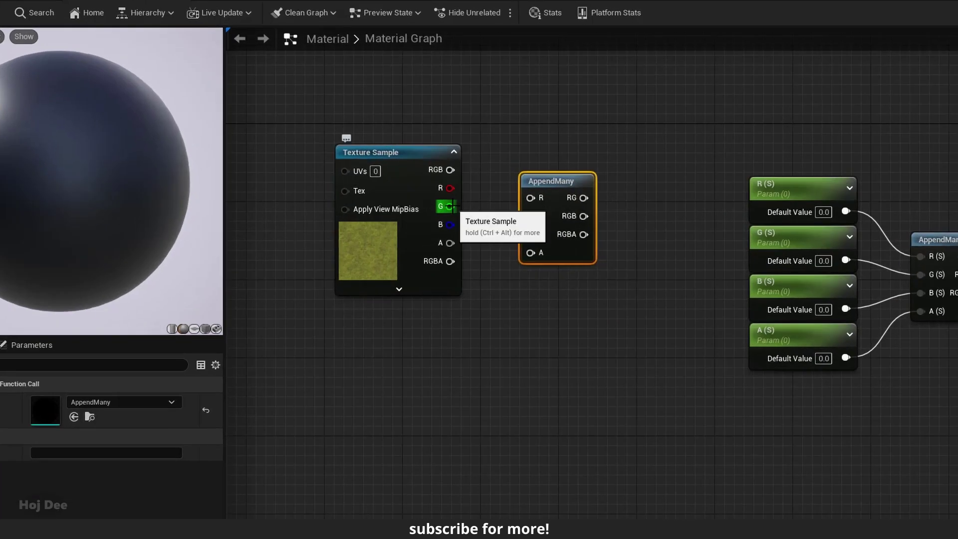
# Connect the texture's G, R and B channels to the copied AppendMany's R, G and B inputs, and align the node with the wires.
pyautogui.moveTo(454, 198); pyautogui.dragTo(542, 229)
pyautogui.moveTo(443, 240); pyautogui.dragTo(542, 252)
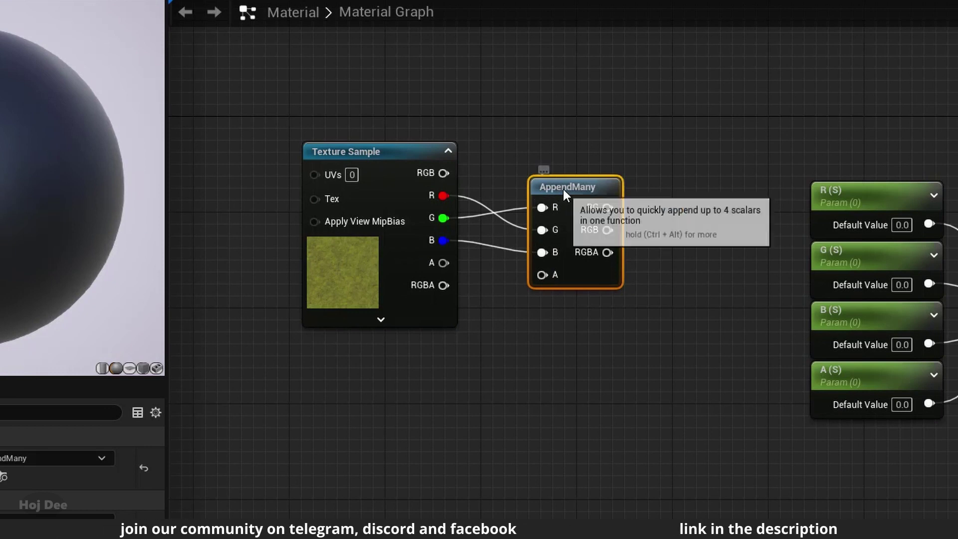
pyautogui.moveTo(564, 189); pyautogui.dragTo(553, 178)
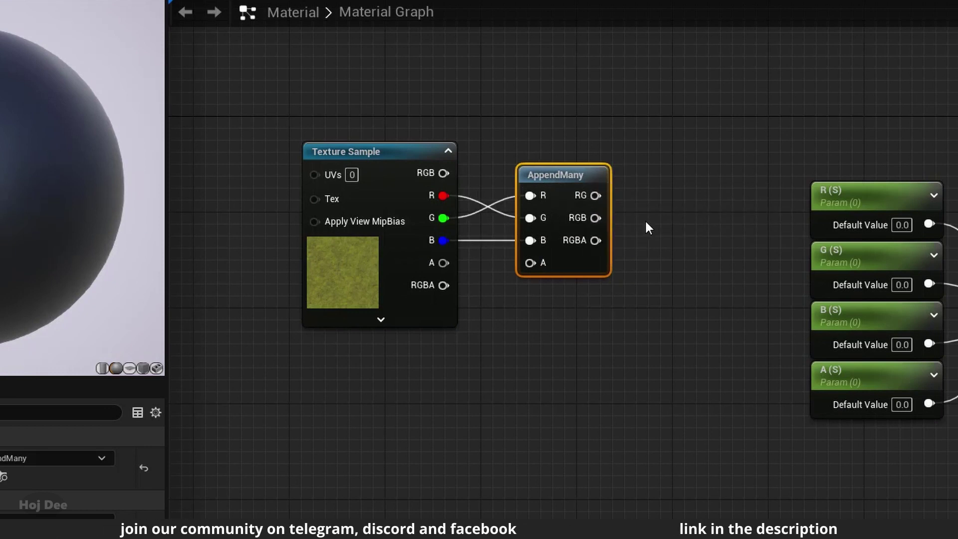
pyautogui.click(656, 217)
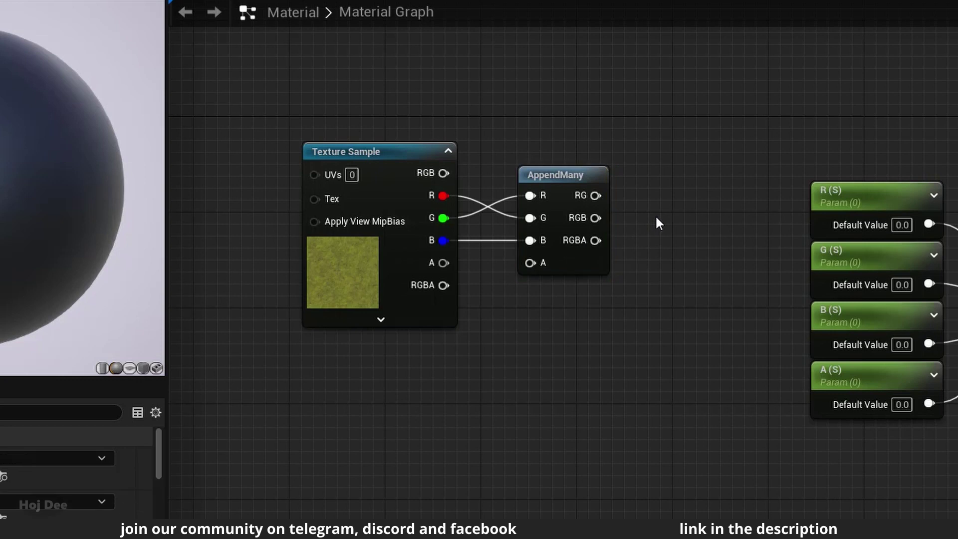